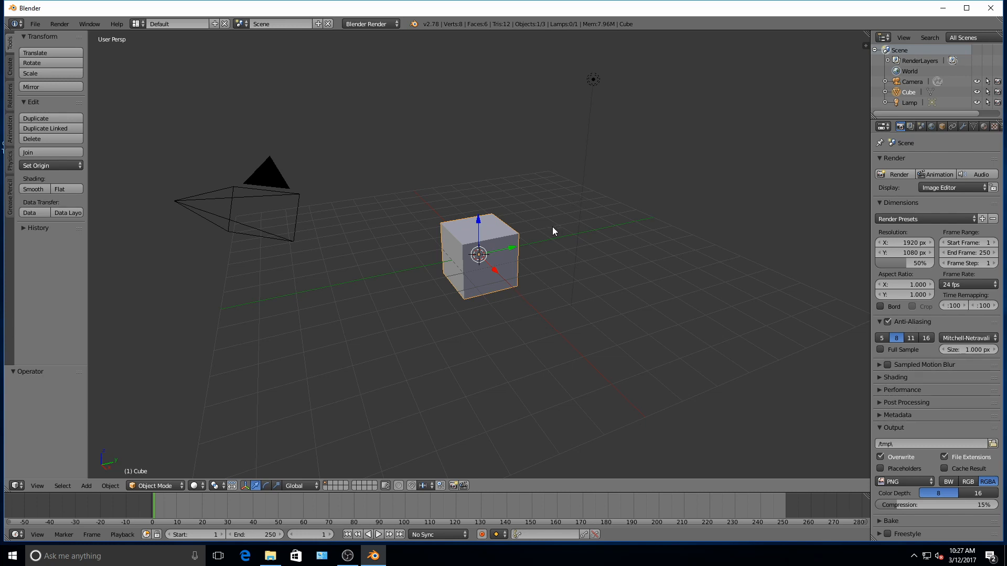
Delete the default cube from the scene
scroll(508, 255, "up", 2)
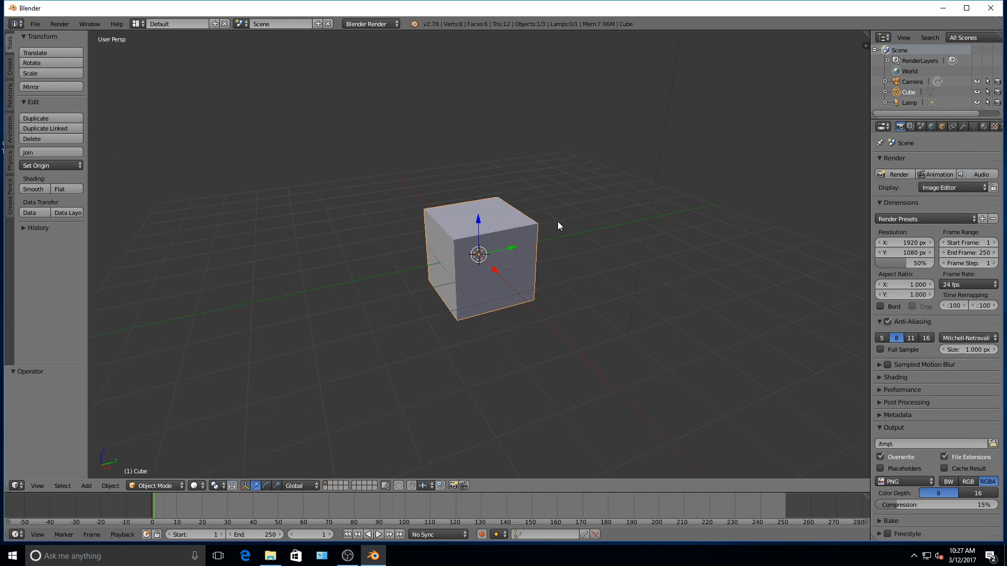
key("x")
key("x")
left_click(582, 219)
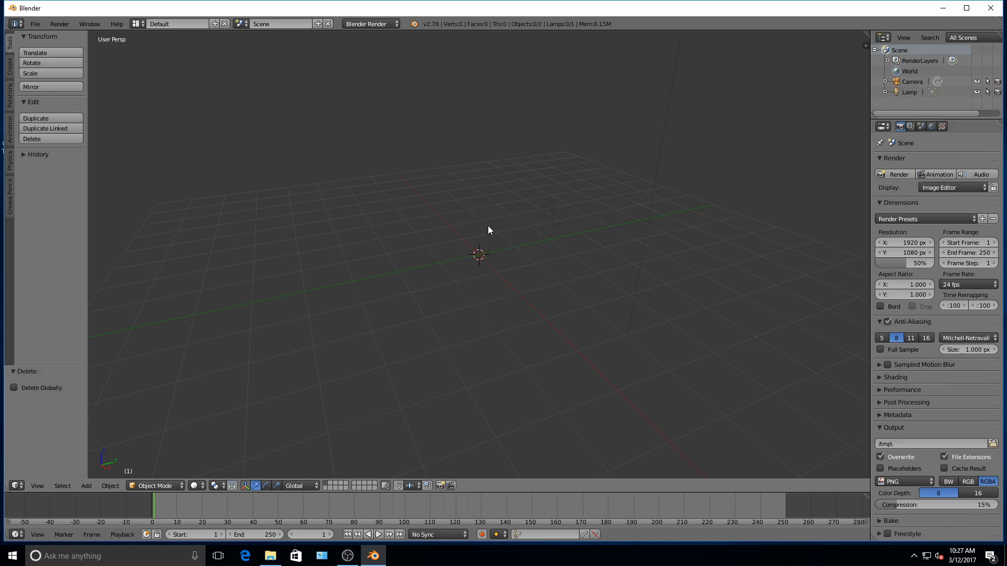
Switch to the front orthographic view and add a plane mesh at the scene's origin
key("KP_1")
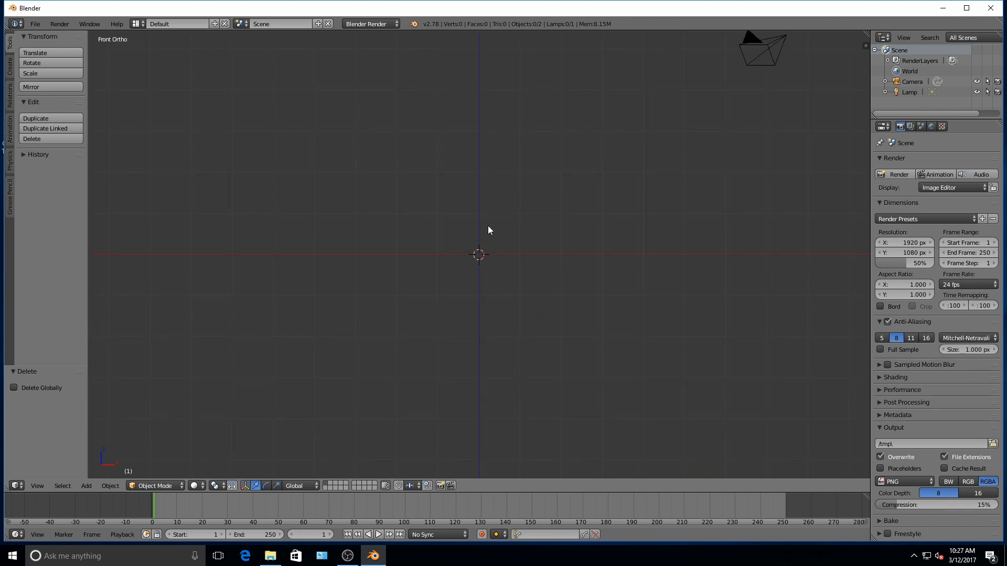
key("shift+a")
mouse_move(488, 227)
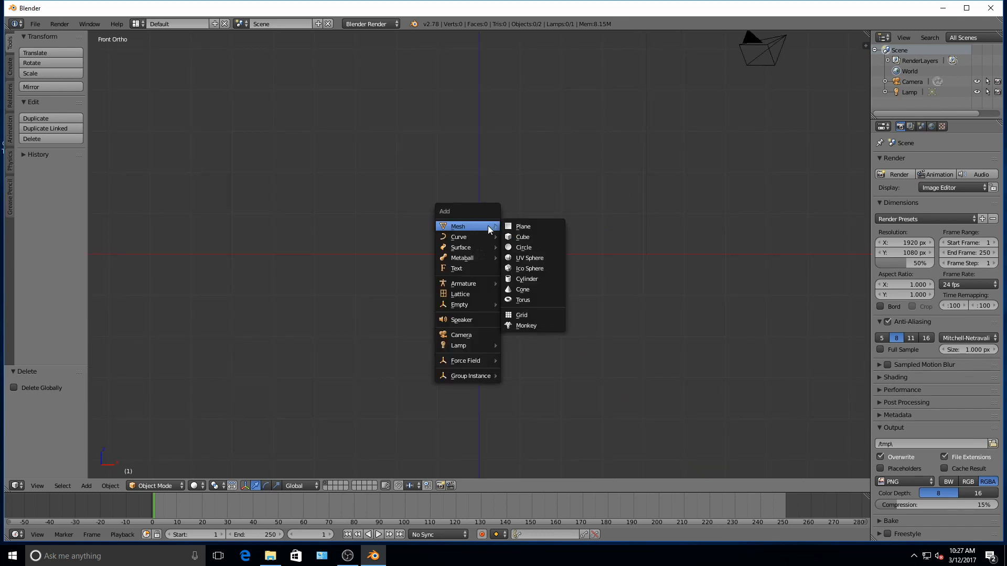
left_click(531, 226)
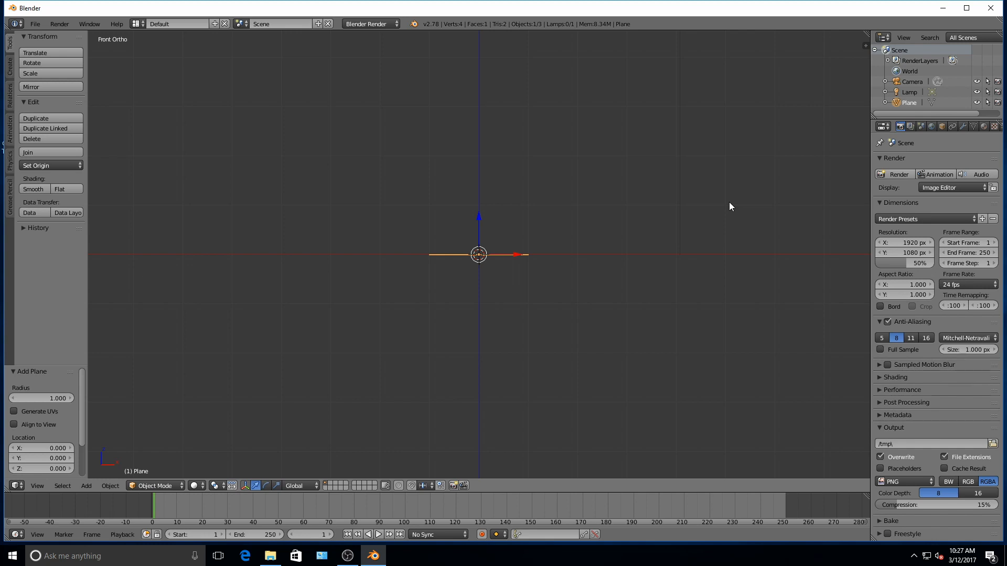
Rotate the plane 90° about the global X axis so it stands upright
key("r")
key("x")
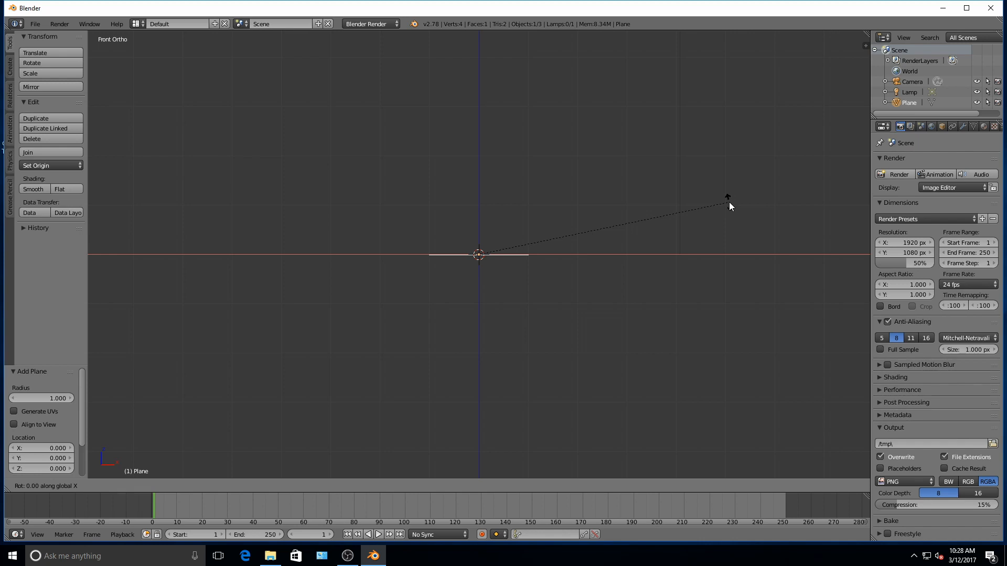
type("90")
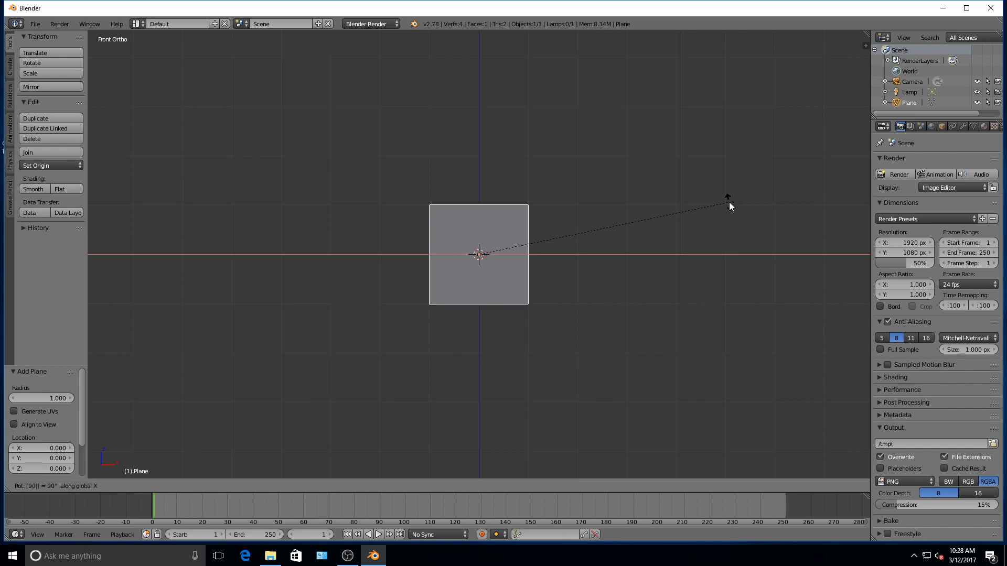
key("Return")
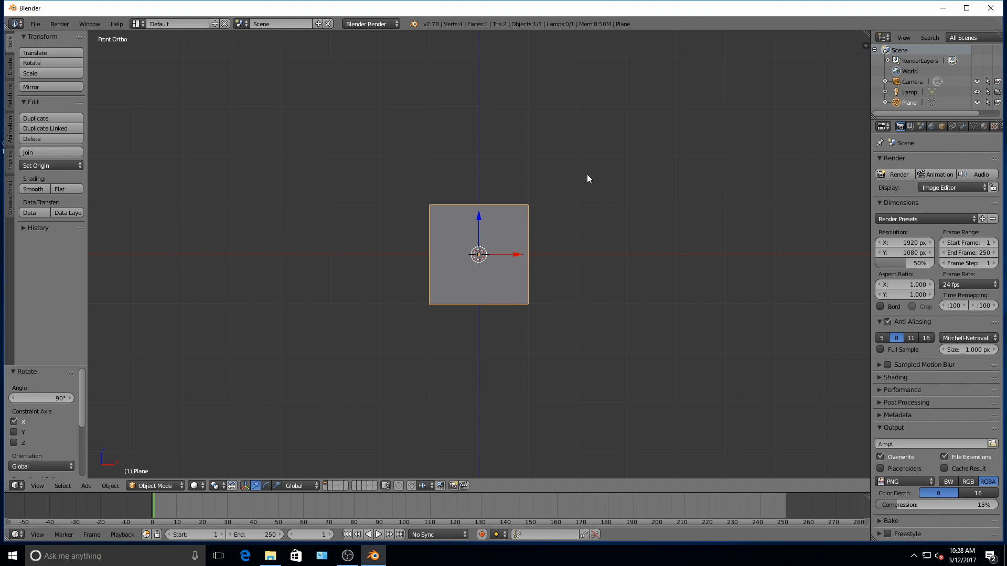
Scale the plane by about 2 along the global Z axis
key("s")
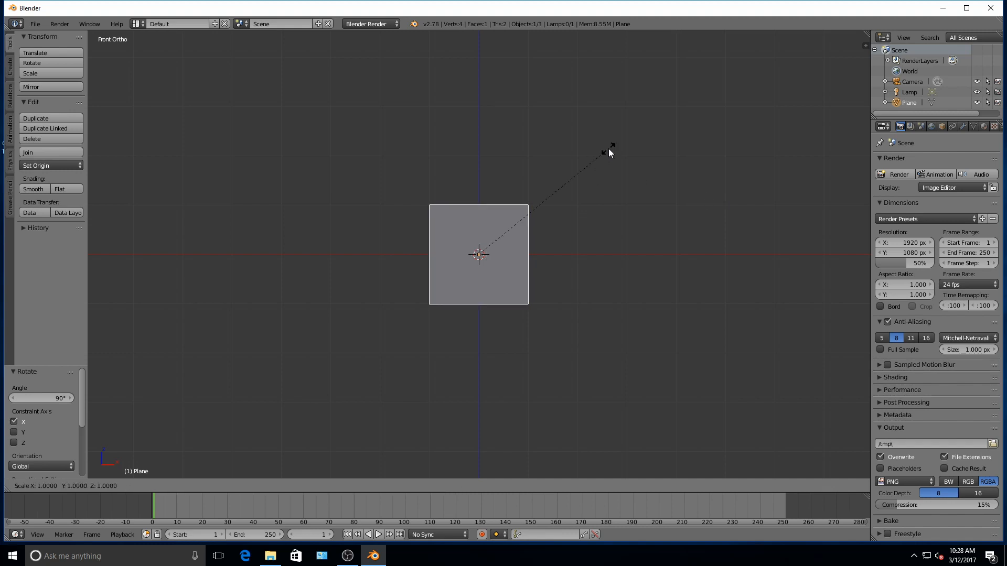
key("z")
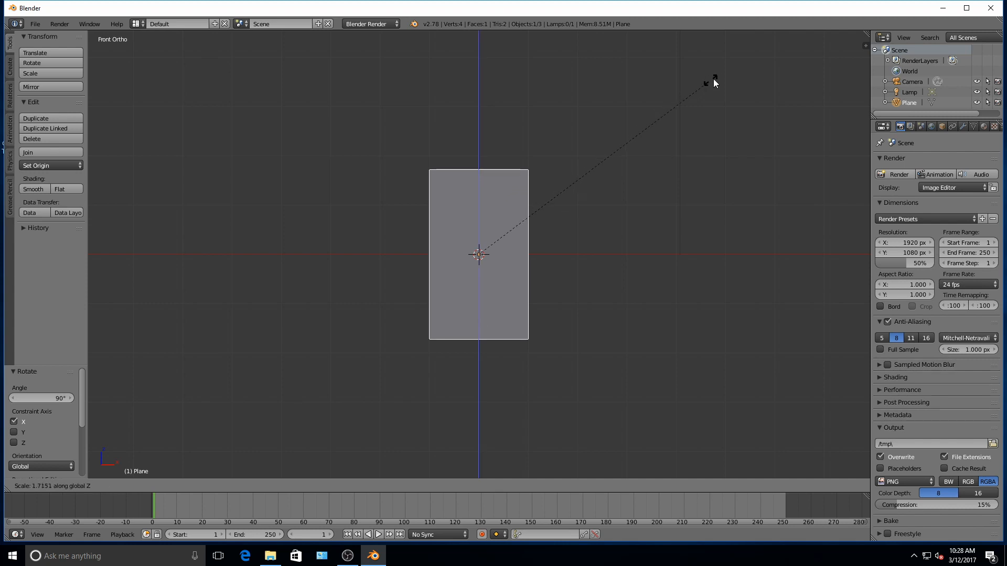
left_click(753, 63)
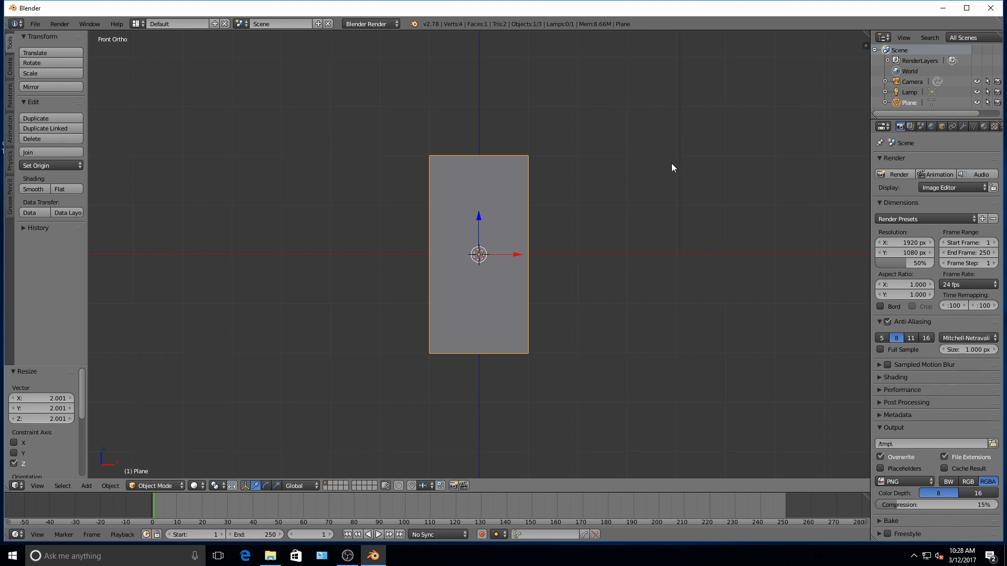
Enter Edit Mode on the plane and deselect all of its vertices
key("Tab")
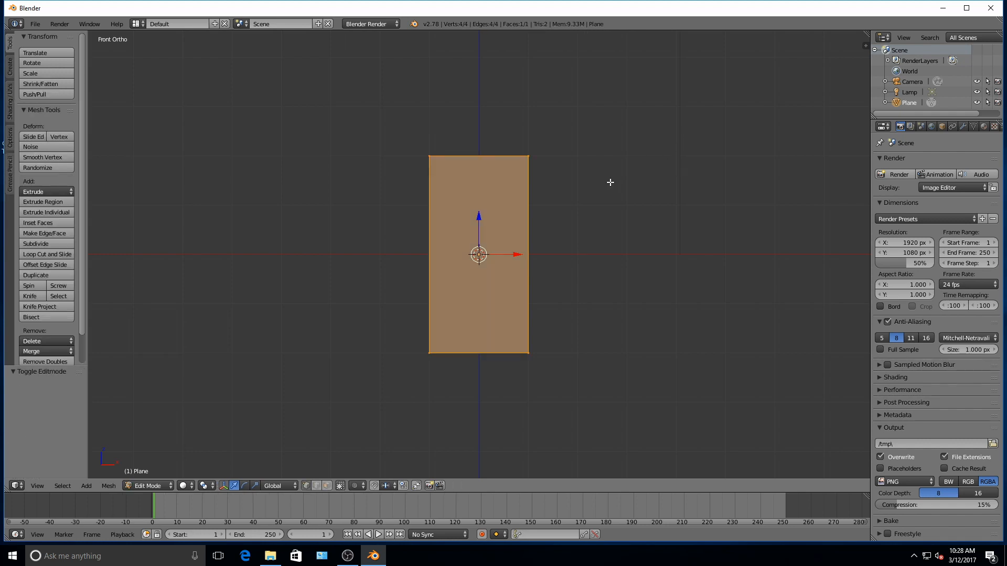
scroll(609, 181, "down", 2)
scroll(608, 180, "down", 2)
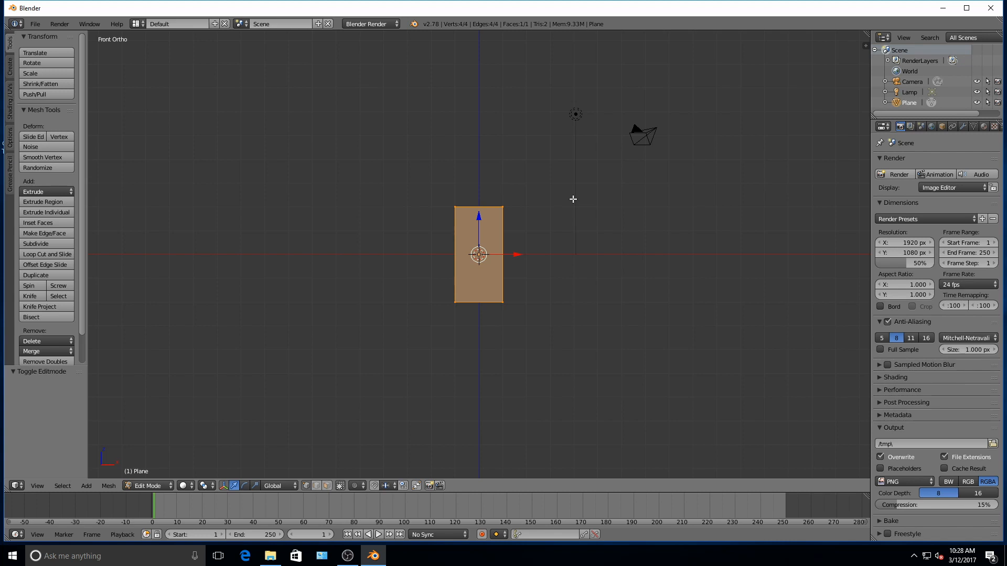
key("a")
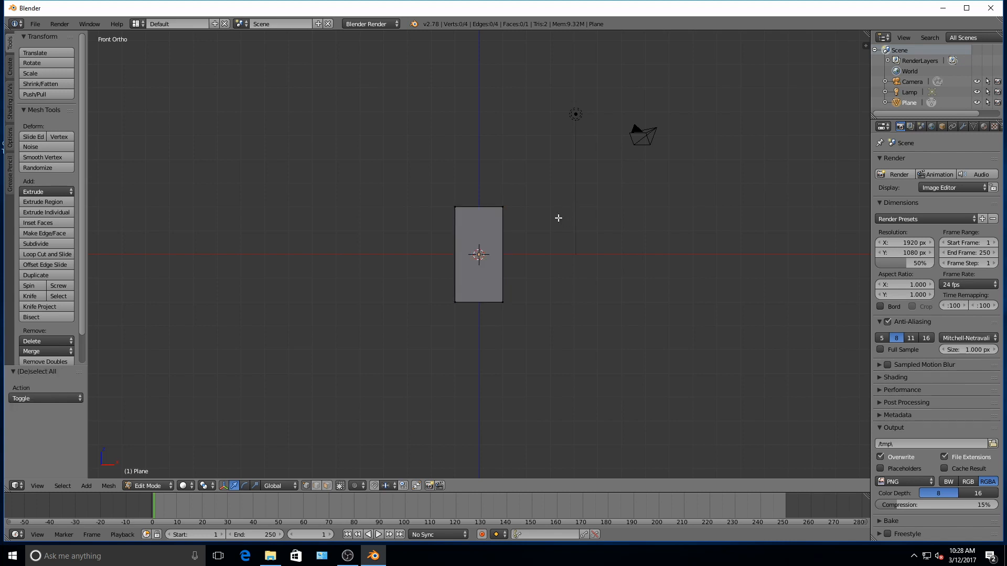
key("b")
left_click_drag(549, 219, 418, 191)
key("a")
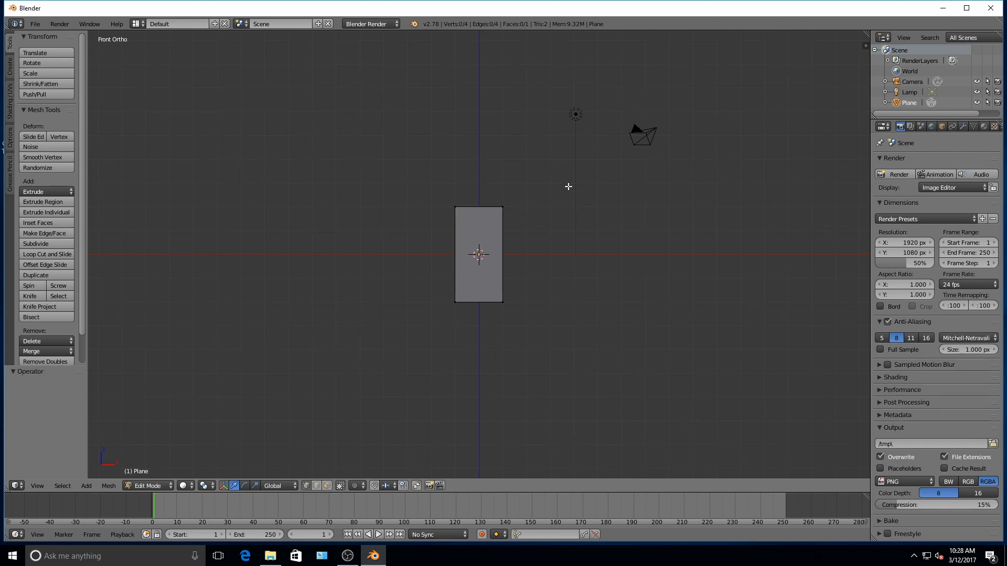
Select the two upper corner vertices of the plane
scroll(560, 190, "up", 1)
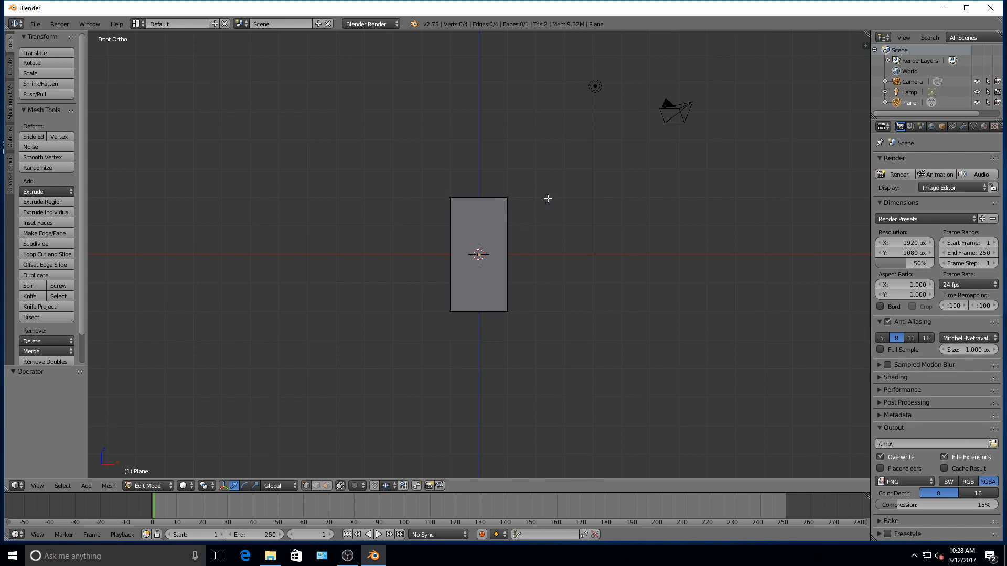
right_click(508, 197)
right_click(450, 198, "shift")
scroll(546, 209, "up", 1)
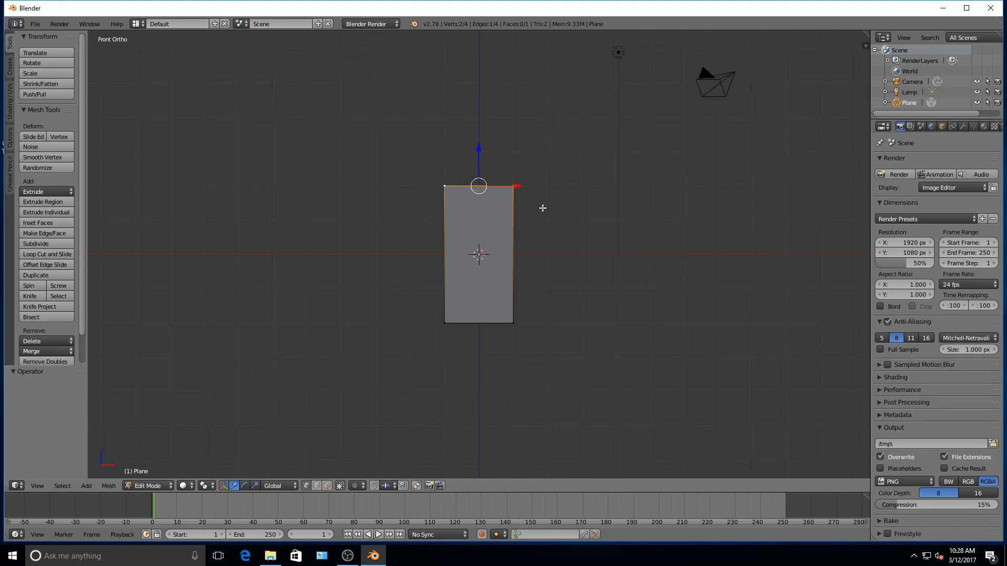
Turn on snapping and extrude the plane's upper edge straight up by 4 units
scroll(543, 208, "up", 1)
scroll(542, 209, "down", 3)
scroll(562, 203, "down", 2)
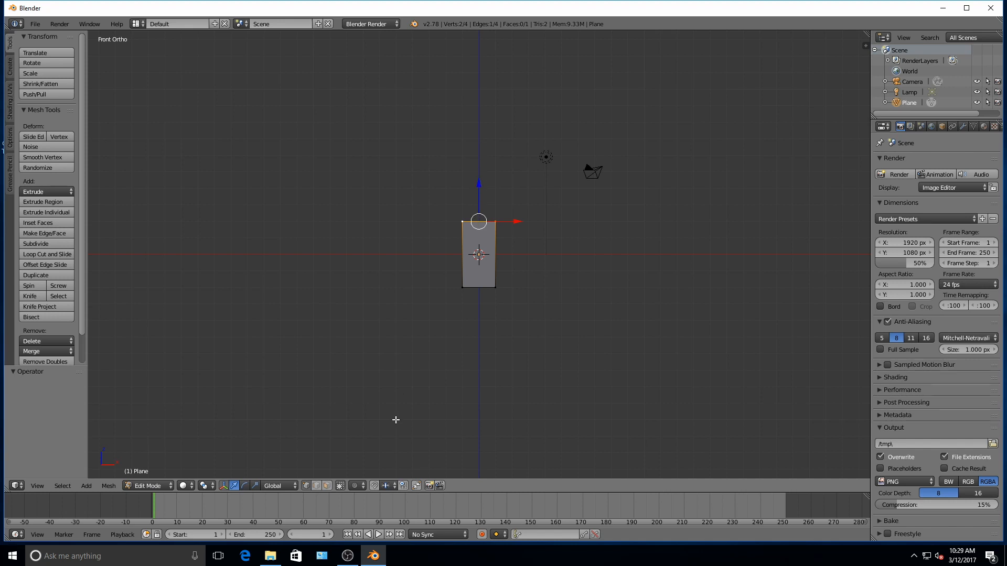
left_click(374, 486)
key("e")
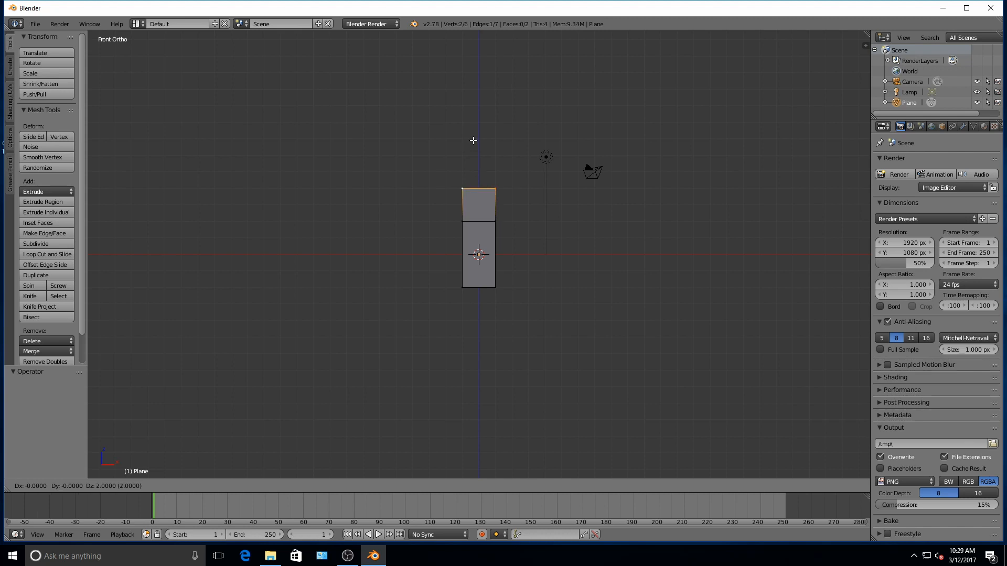
left_click(472, 103)
Extrude the uppermost edge straight up three more times, 4 units each, to lengthen the strip
scroll(473, 103, "down", 2)
key("e")
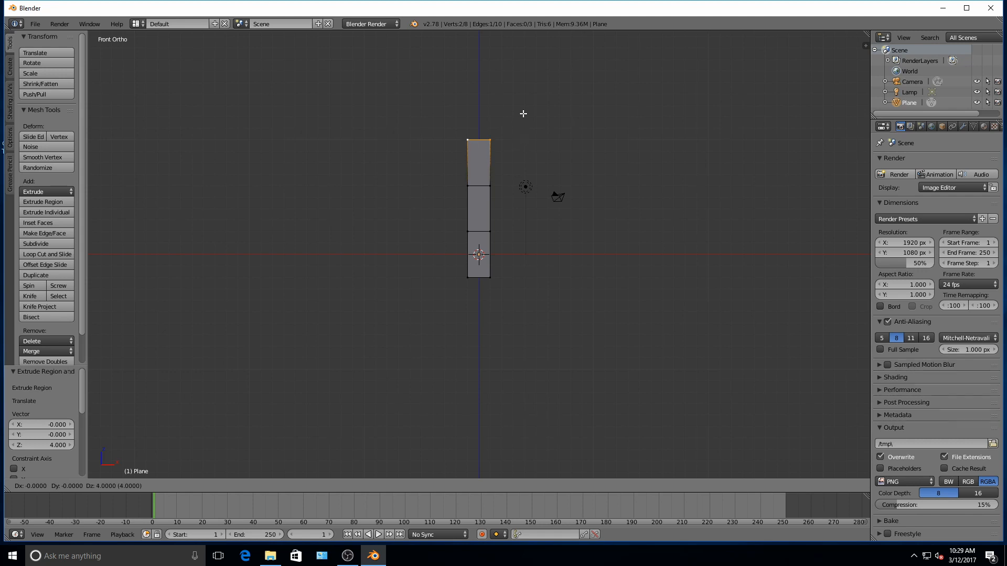
left_click(523, 113)
key("e")
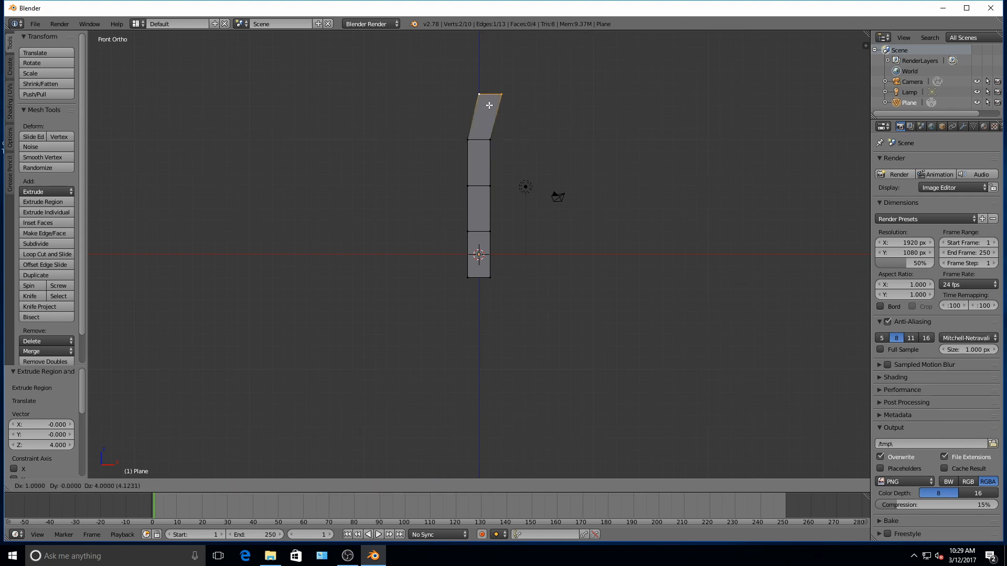
left_click(476, 101)
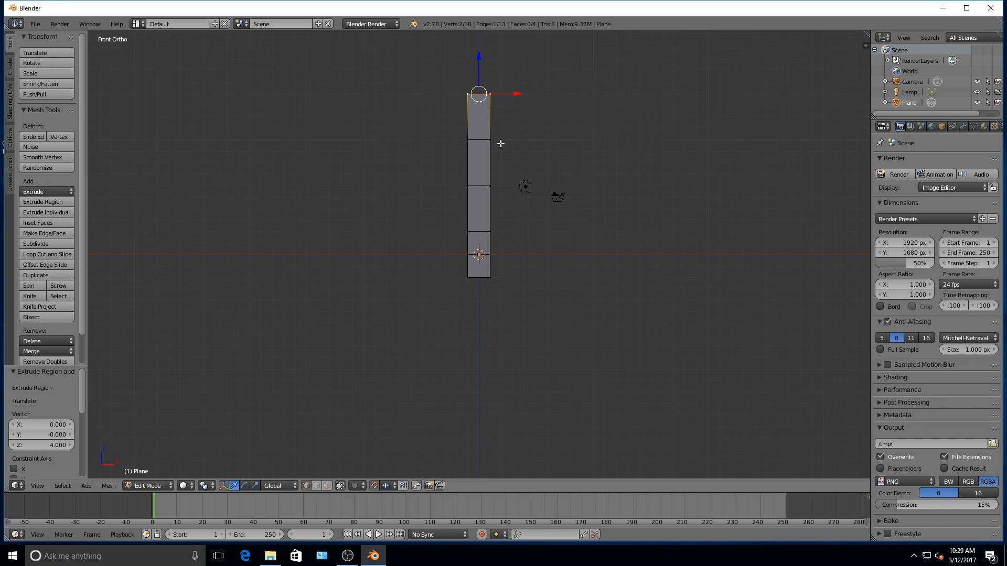
scroll(534, 173, "down", 2)
key("e")
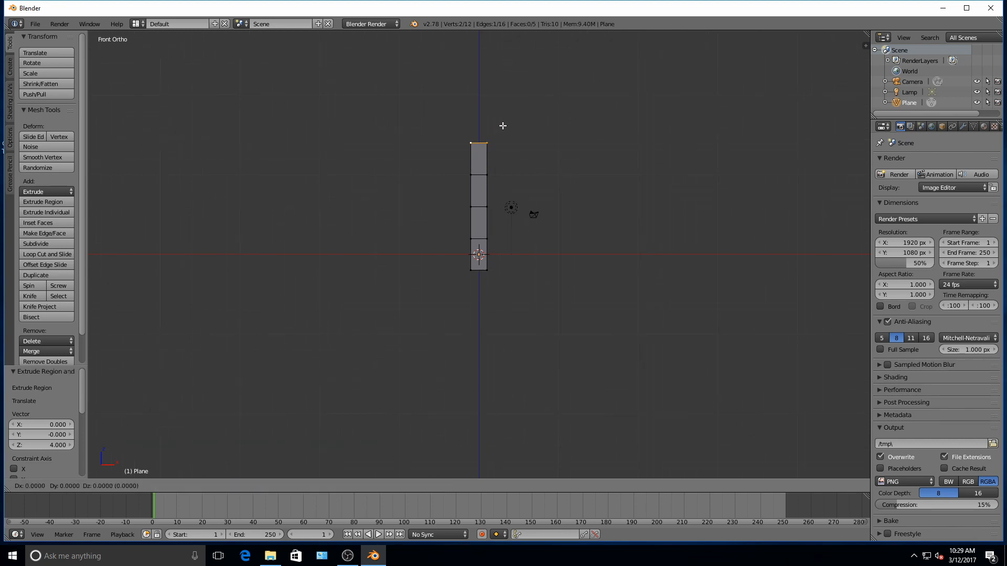
left_click(504, 96)
scroll(504, 117, "up", 3)
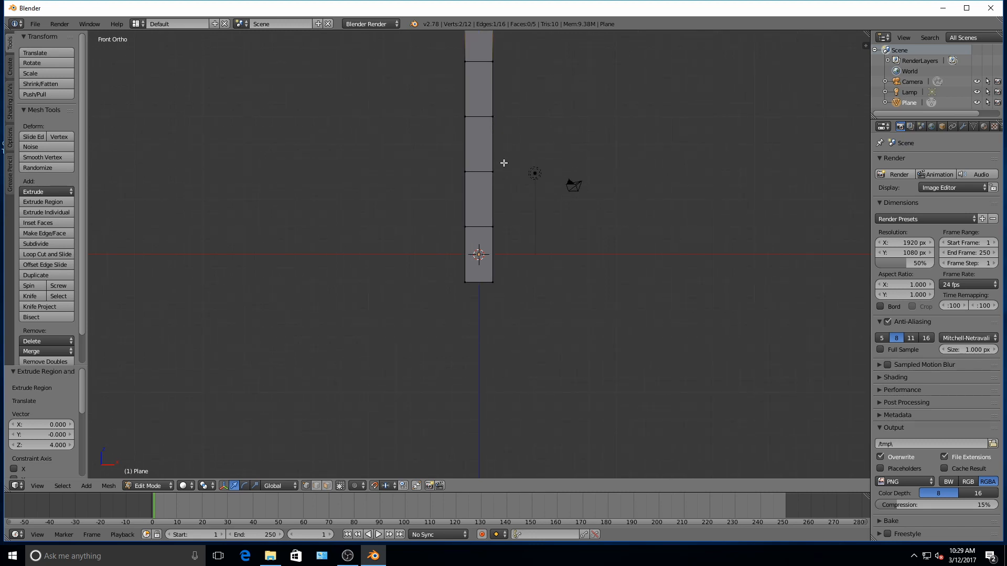
scroll(504, 158, "down", 2)
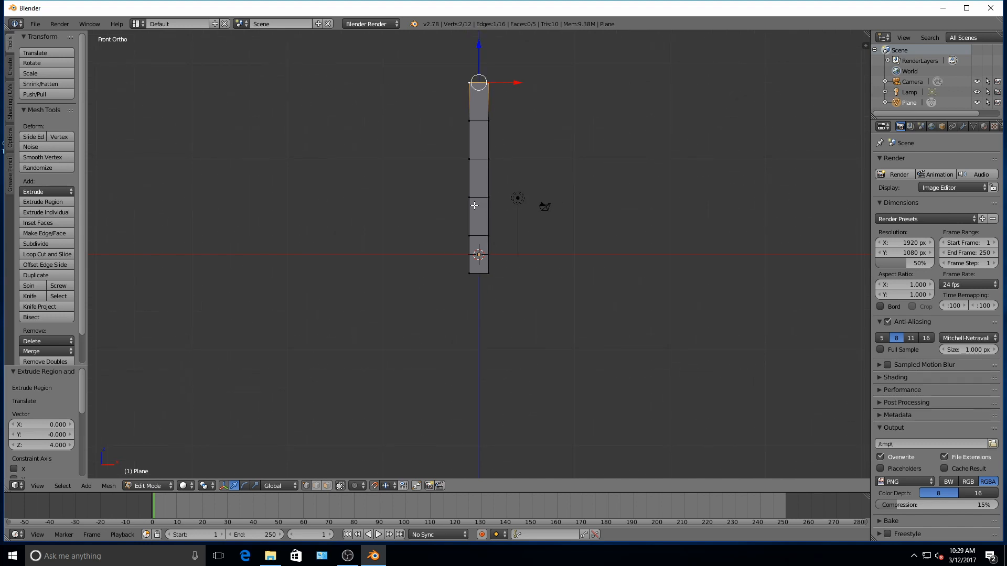
middle_click_drag(540, 174, 513, 181)
key("KP_1")
key("KP_5")
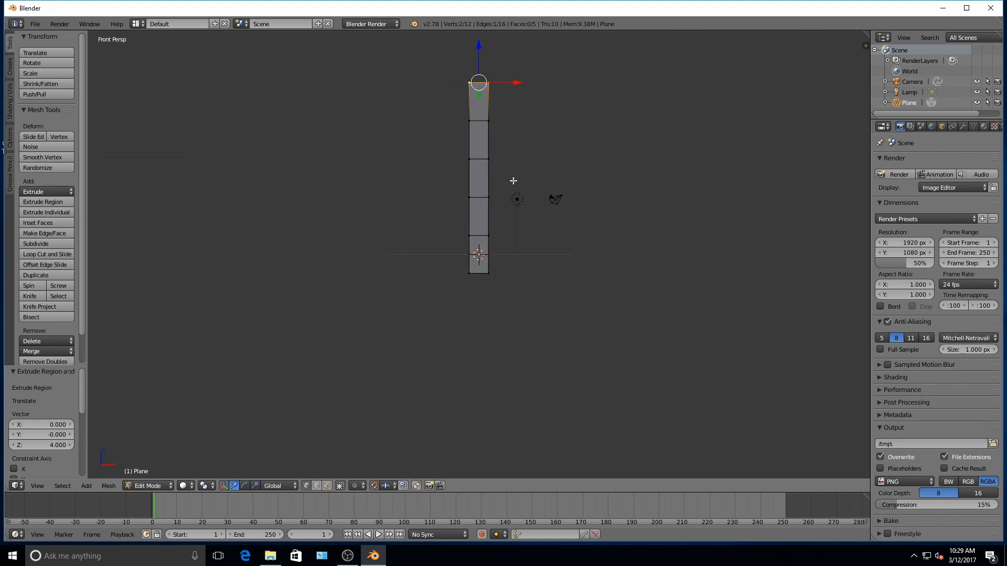
key("KP_5")
scroll(504, 170, "up", 1)
scroll(517, 162, "down", 2)
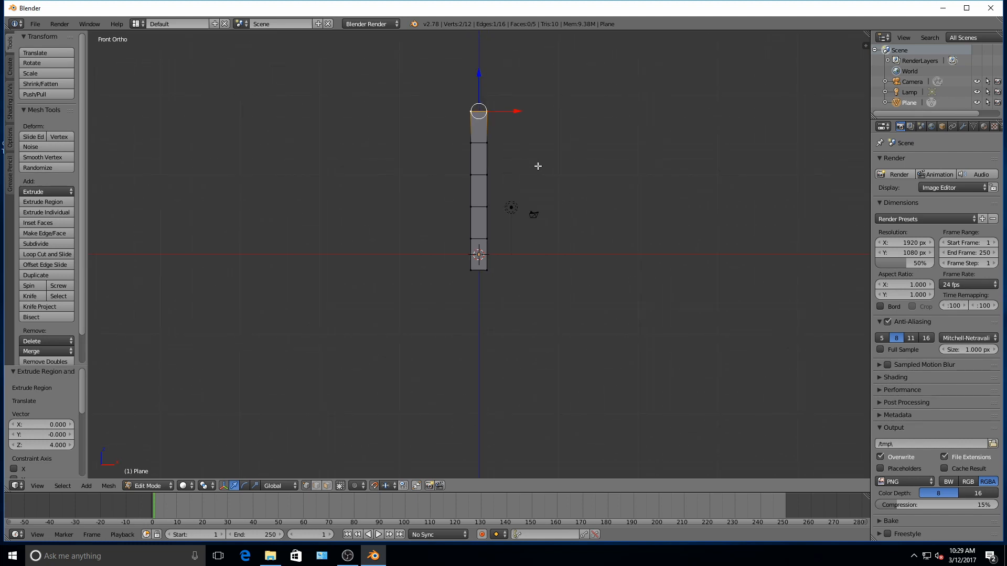
middle_click_drag(538, 167, 512, 247, "shift")
scroll(466, 235, "up", 4)
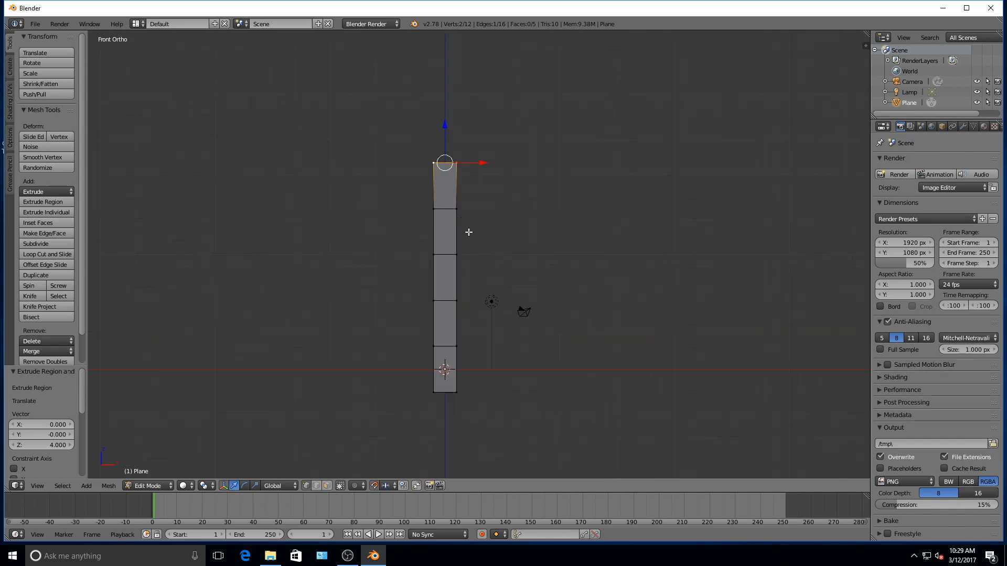
scroll(461, 240, "up", 4)
scroll(461, 241, "down", 4)
scroll(462, 241, "up", 2)
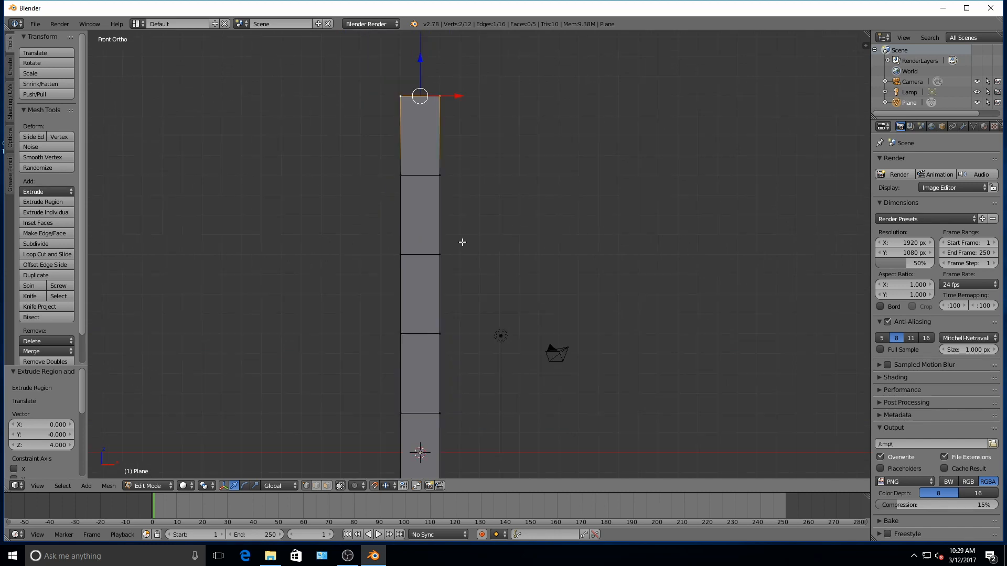
scroll(462, 242, "down", 5)
scroll(462, 242, "up", 3)
scroll(462, 242, "down", 1)
scroll(461, 241, "up", 3)
middle_click_drag(436, 236, 535, 245, "shift")
scroll(545, 313, "down", 3)
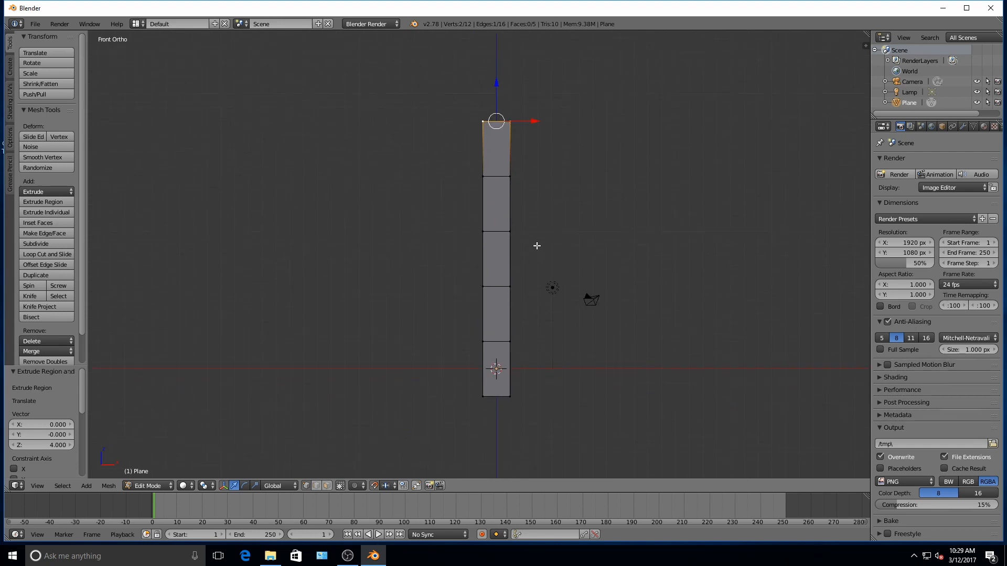
Deselect everything, then add one lengthwise loop cut along the strip and slide it toward the left edge with a factor of 0.7
key("a")
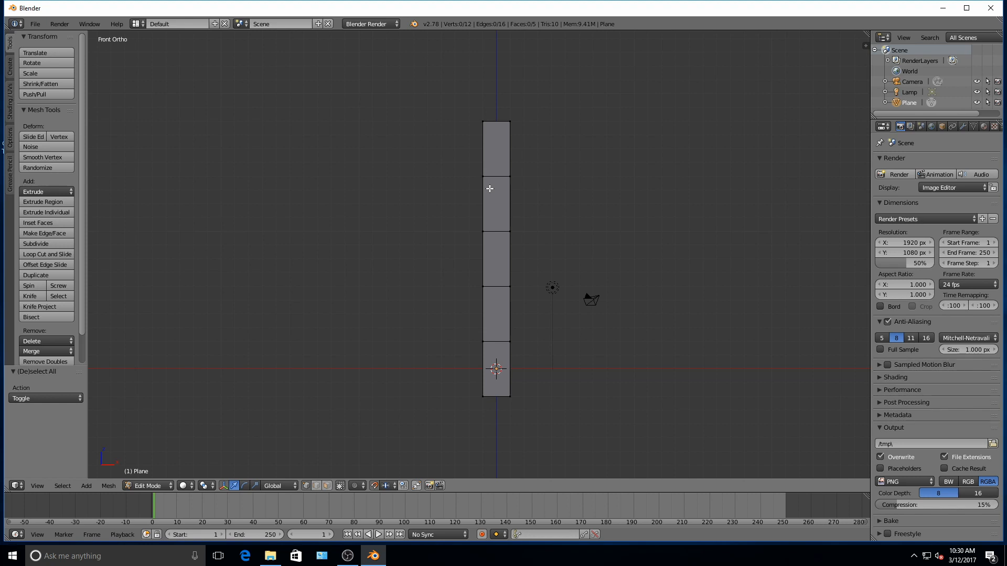
key("ctrl+r")
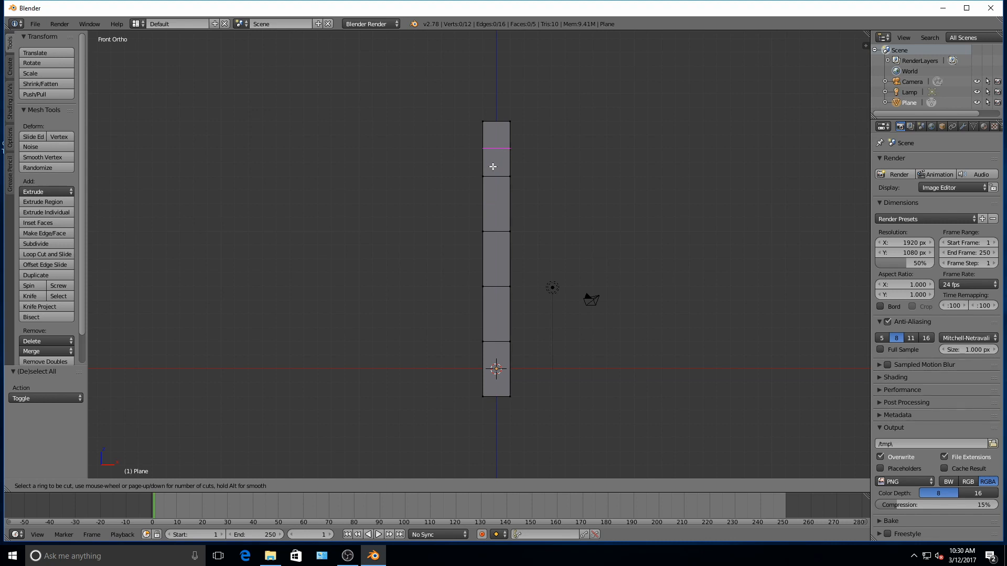
left_click(493, 168)
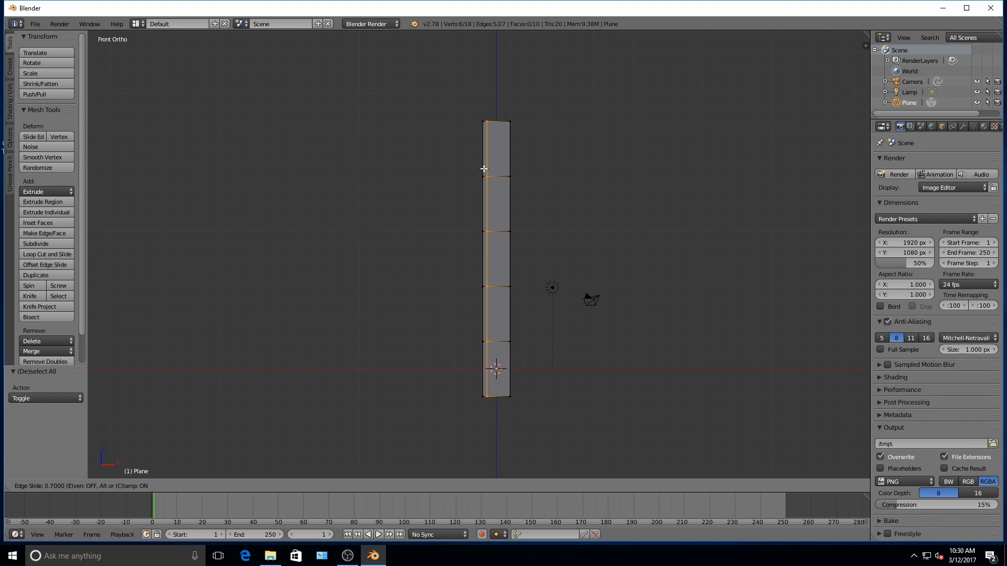
left_click(484, 169)
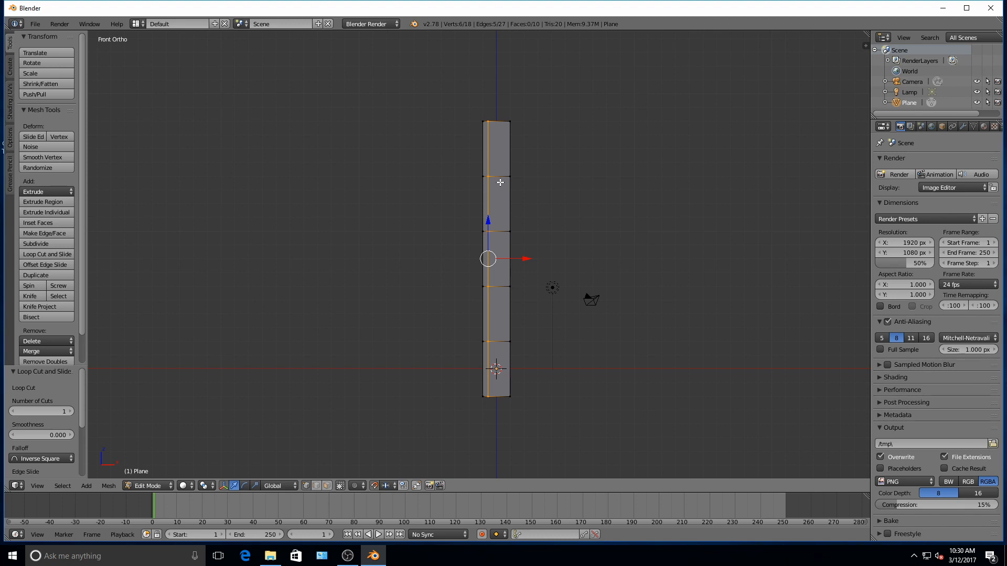
Add a second lengthwise loop cut, slide it toward the strip's right edge with a factor of -0.4, and deselect everything
key("ctrl+r")
left_click(500, 182)
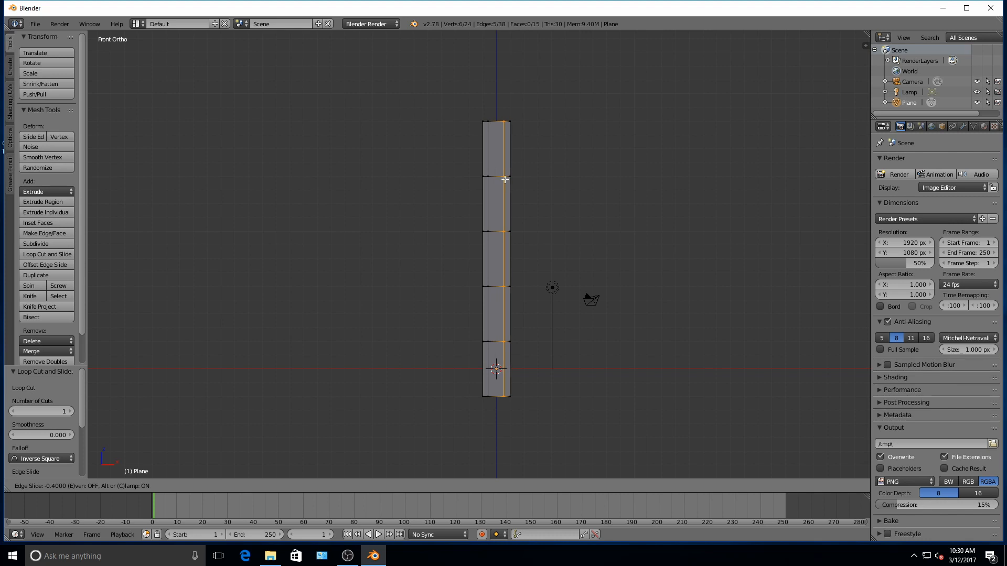
left_click(504, 179)
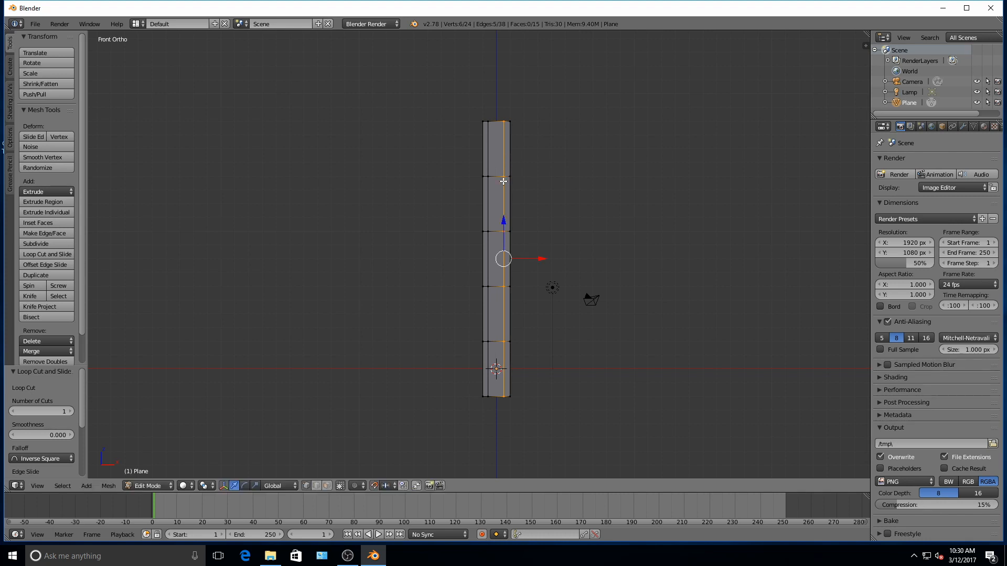
key("a")
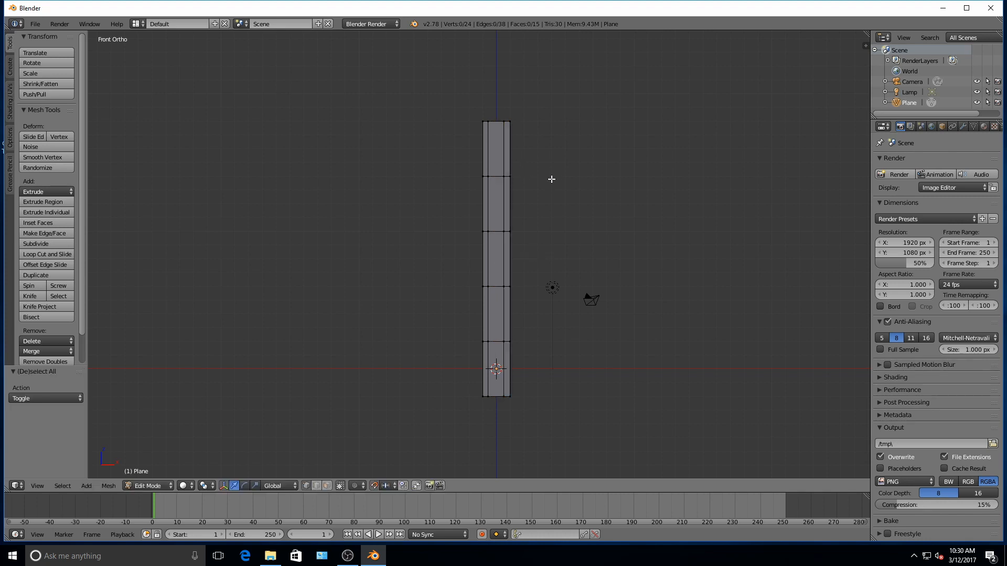
Move the top vertex of the right lengthwise loop 0.4 units along X toward the right corner
middle_click_drag(534, 166, 530, 301, "shift")
scroll(532, 346, "up", 4)
middle_click_drag(535, 393, 536, 315, "shift")
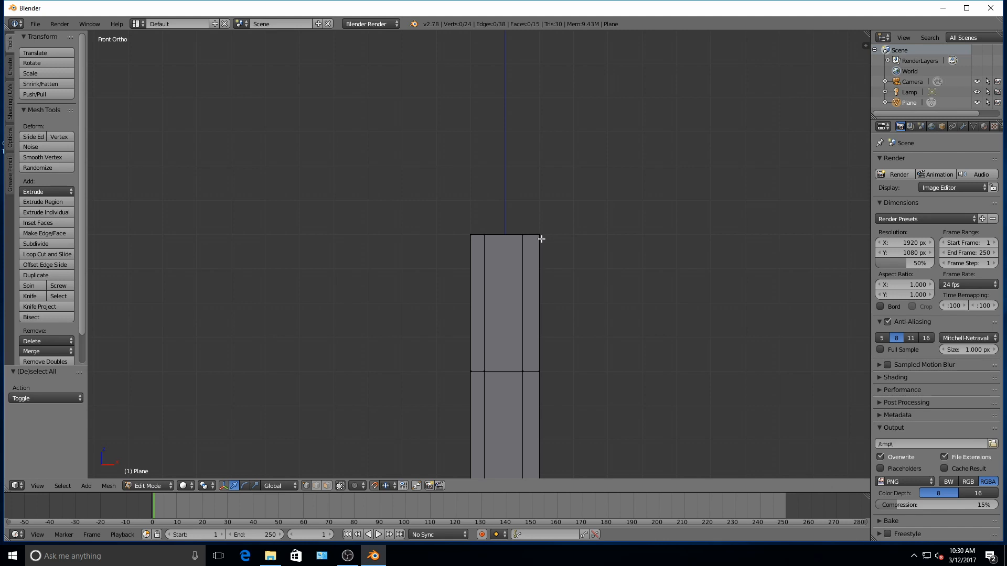
right_click(523, 236)
key("g")
key("x")
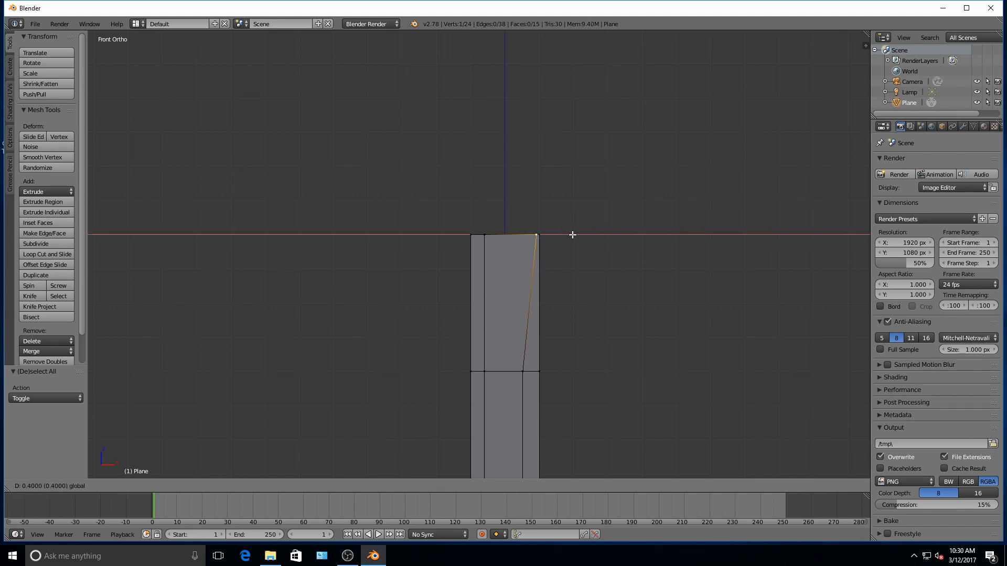
left_click_drag(572, 235, 573, 235)
Move the left loop's top vertex along X close to the right corner and the top-left corner vertex 1.7 units, forming a slanted tip
right_click(484, 236)
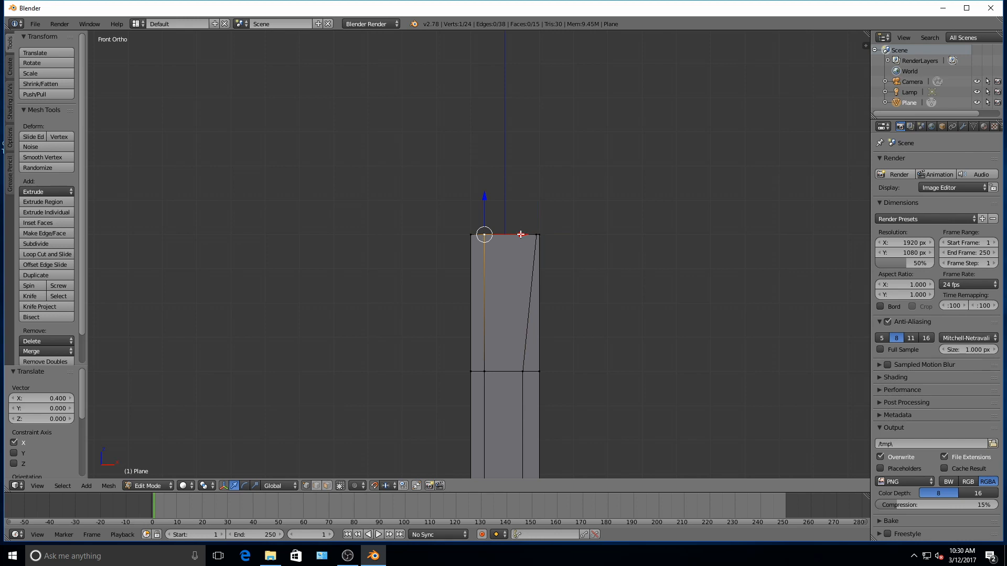
key("g")
key("x")
left_click(569, 234)
right_click(473, 233)
left_click_drag(509, 236, 564, 246)
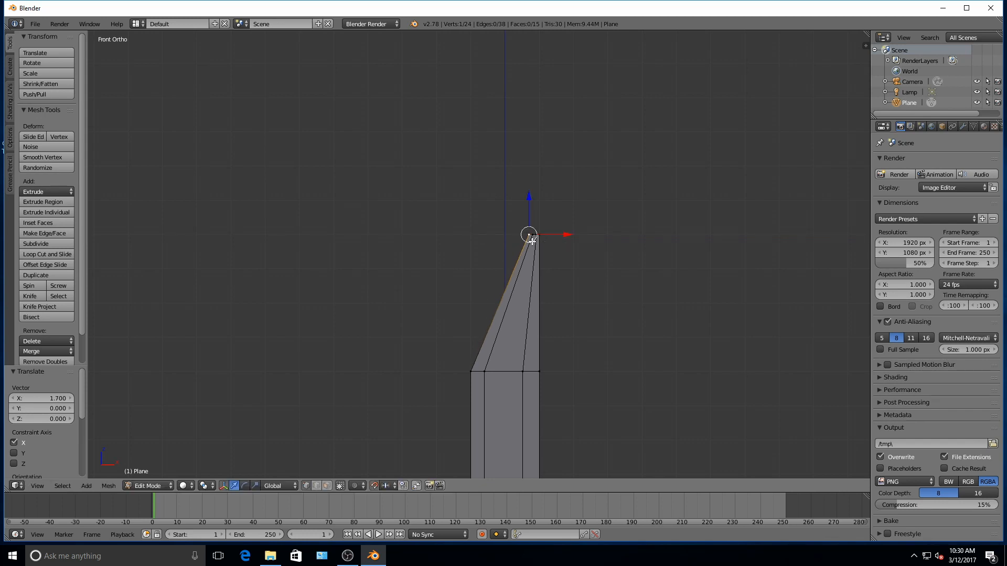
middle_click_drag(559, 344, 549, 125, "shift")
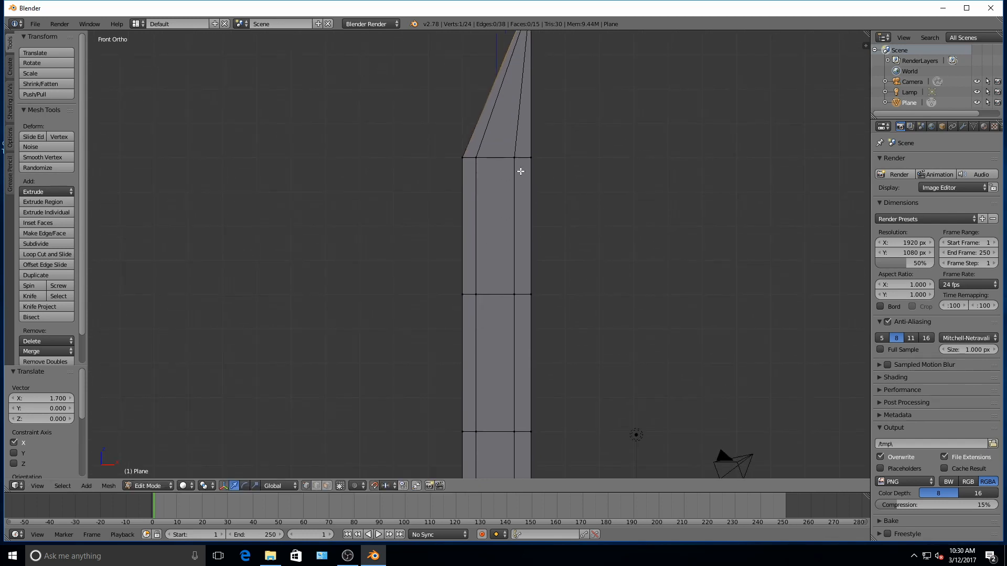
key("a")
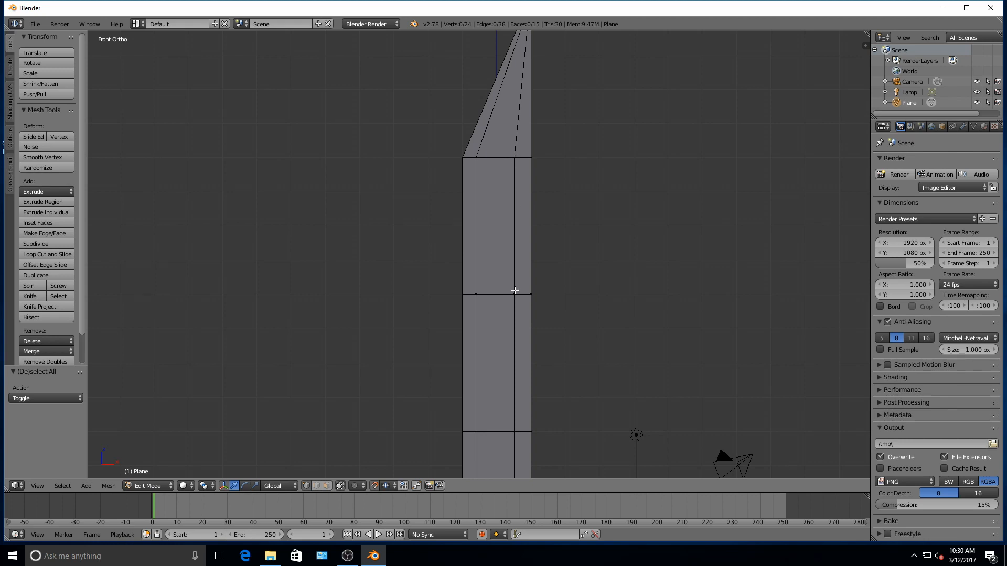
key("b")
left_click_drag(507, 144, 524, 313)
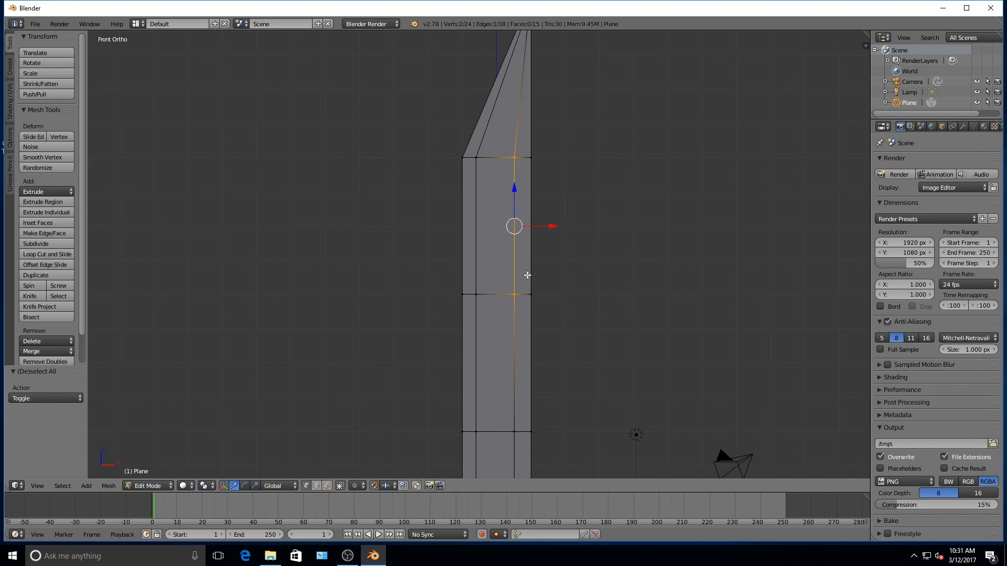
key("ctrl+z")
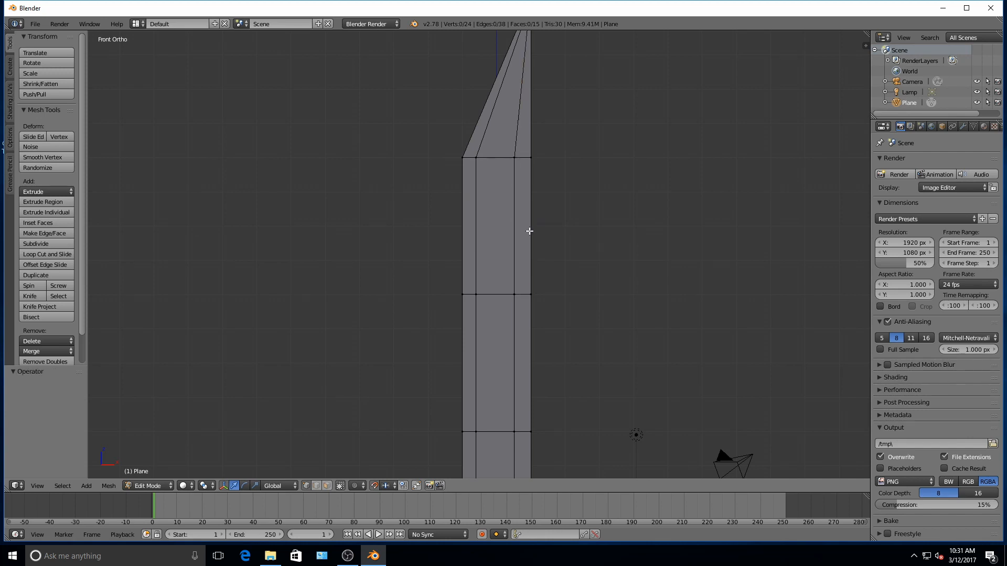
Move the right loop's vertices in the second and third rows from the top -0.6 units along X, then deselect everything
right_click(514, 157)
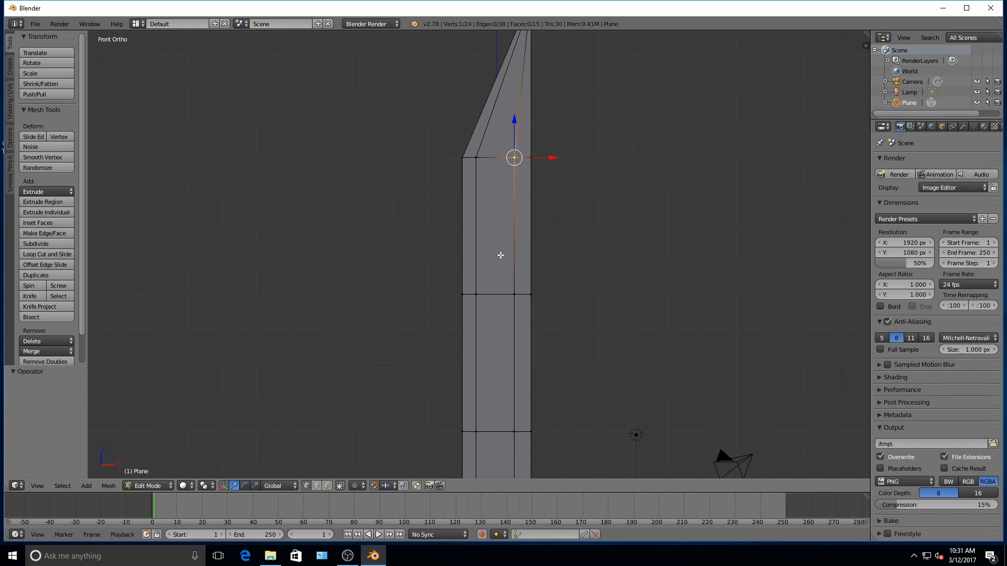
right_click(515, 292, "shift")
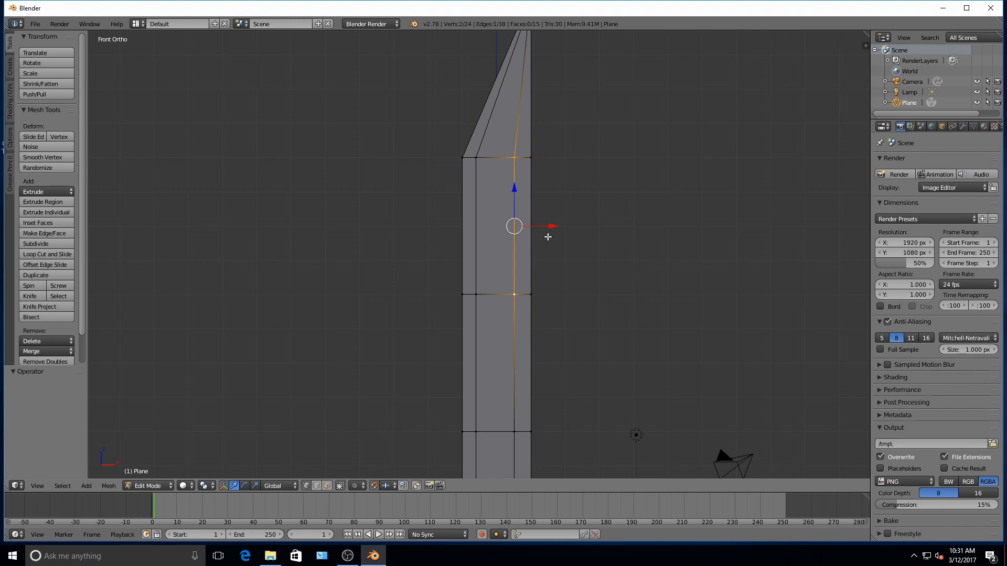
key("g")
key("x")
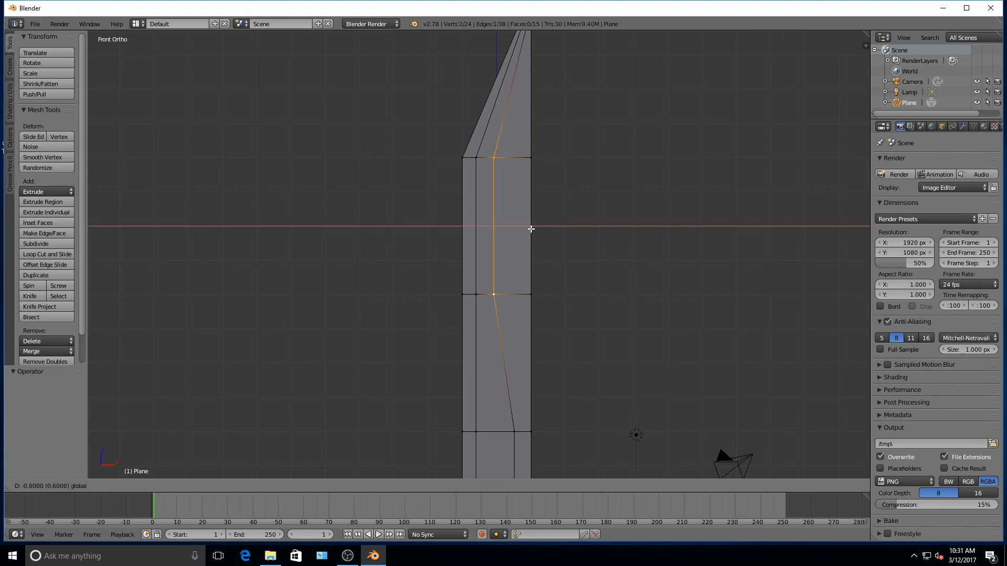
key("Return")
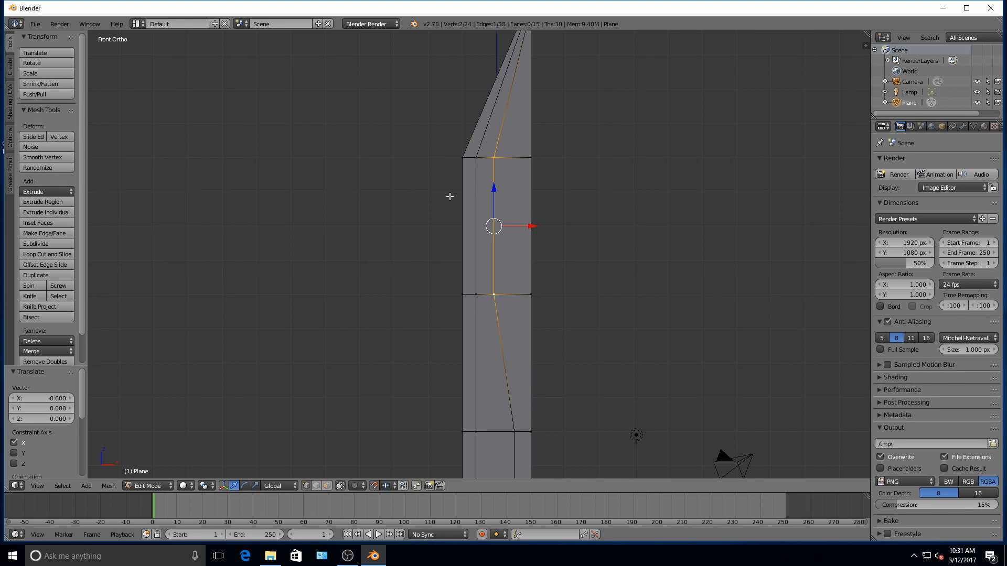
key("a")
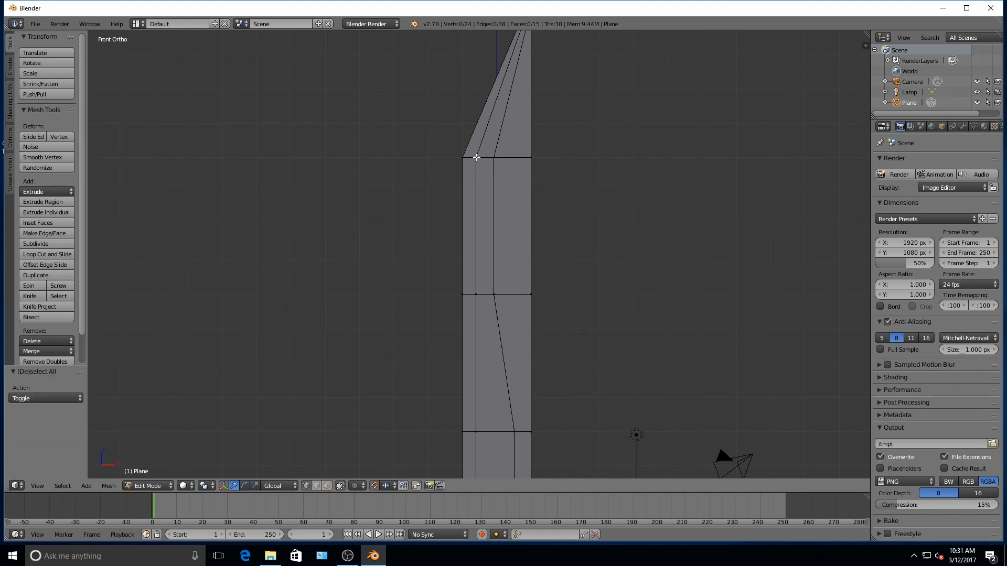
Move the left loop's vertices in the same two rows 0.4 units along X, plus about 0.061 units more without snapping
key("b")
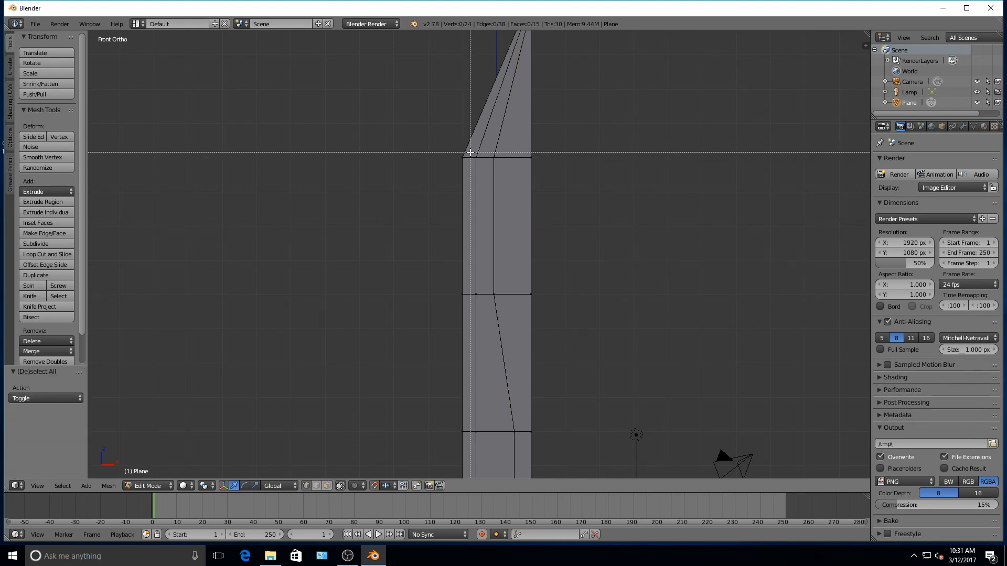
left_click_drag(470, 152, 481, 326)
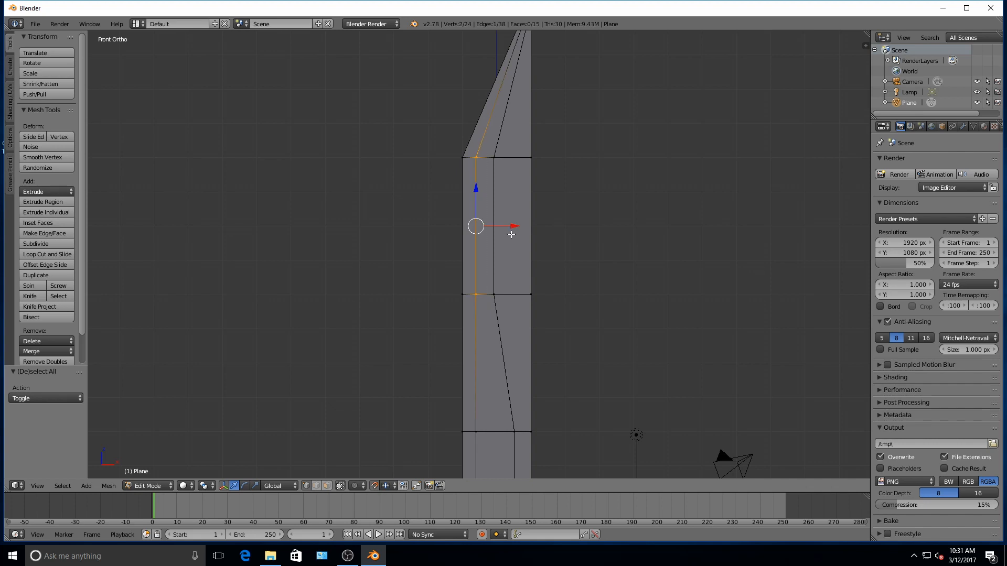
left_click_drag(514, 226, 526, 226)
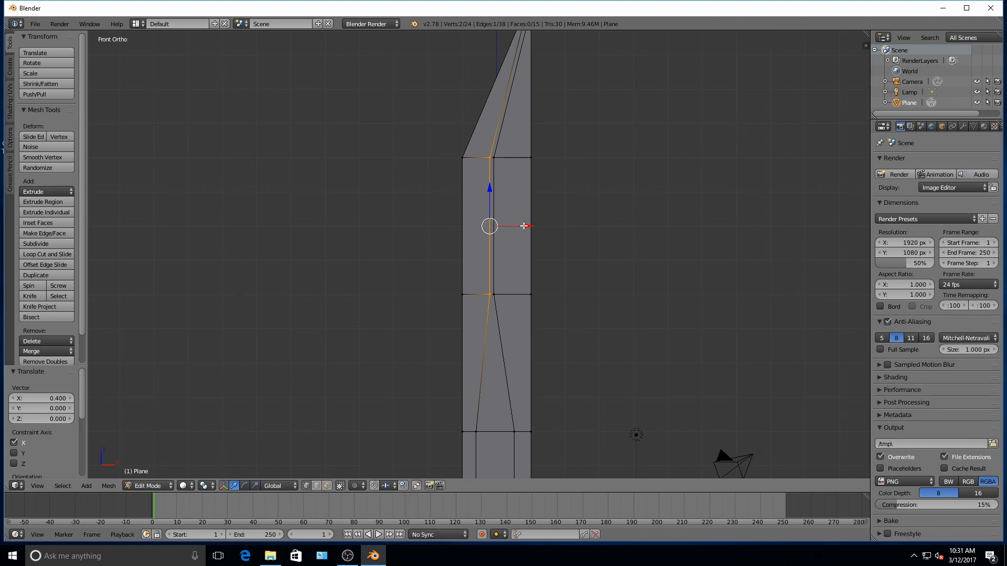
left_click_drag(529, 226, 530, 226)
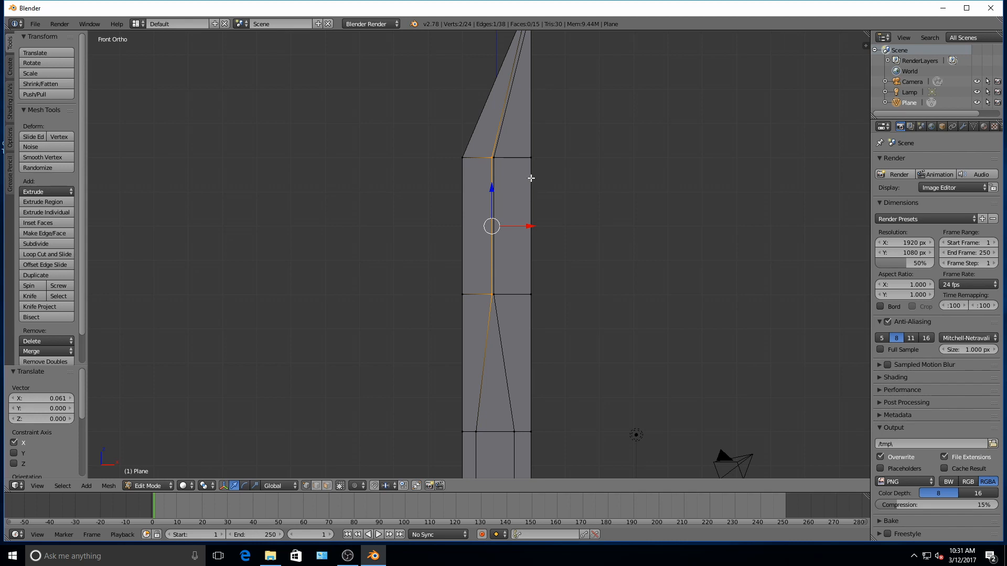
Narrow the tip by nudging its loop vertices along X and its left corner about 0.154 units toward the right corner, then deselect everything
middle_click_drag(532, 182, 441, 377, "shift")
scroll(458, 243, "up", 6)
middle_click_drag(348, 205, 414, 290, "shift")
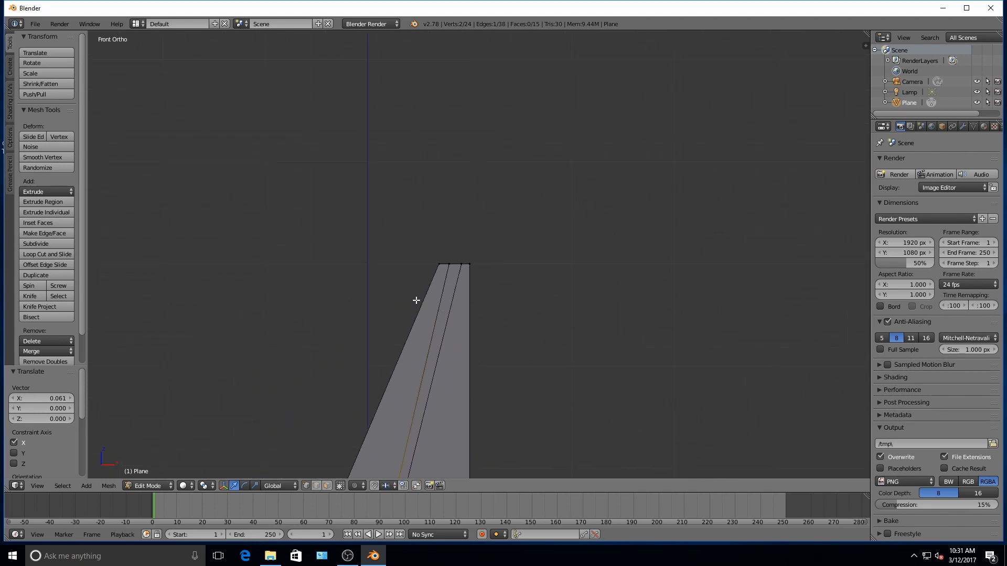
right_click(463, 278)
left_click_drag(497, 278, 493, 277)
right_click(452, 278)
right_click(440, 276)
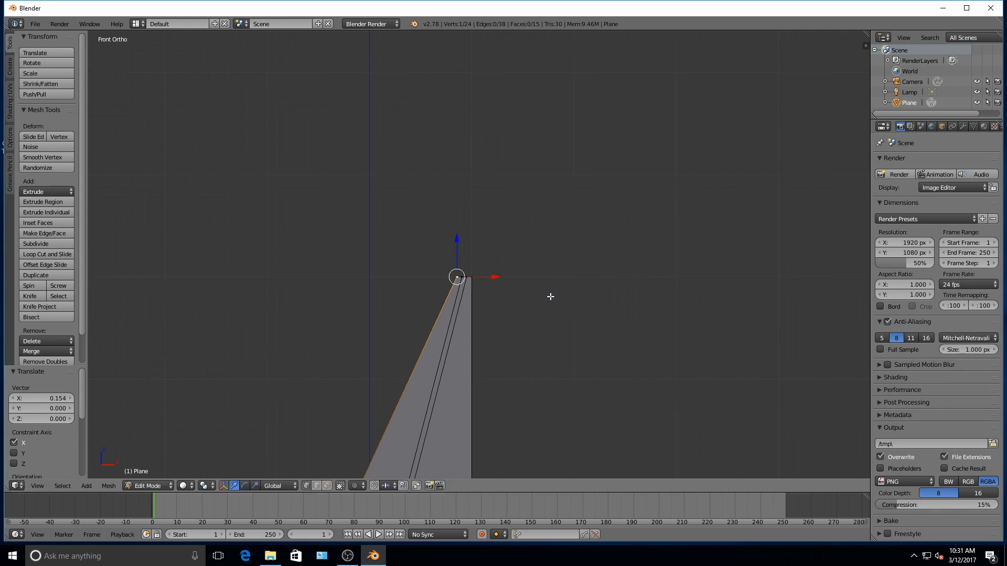
key("a")
Examine the reshaped strip's outline and inner loops from the tip down to the base
middle_click_drag(478, 410, 553, 83, "shift")
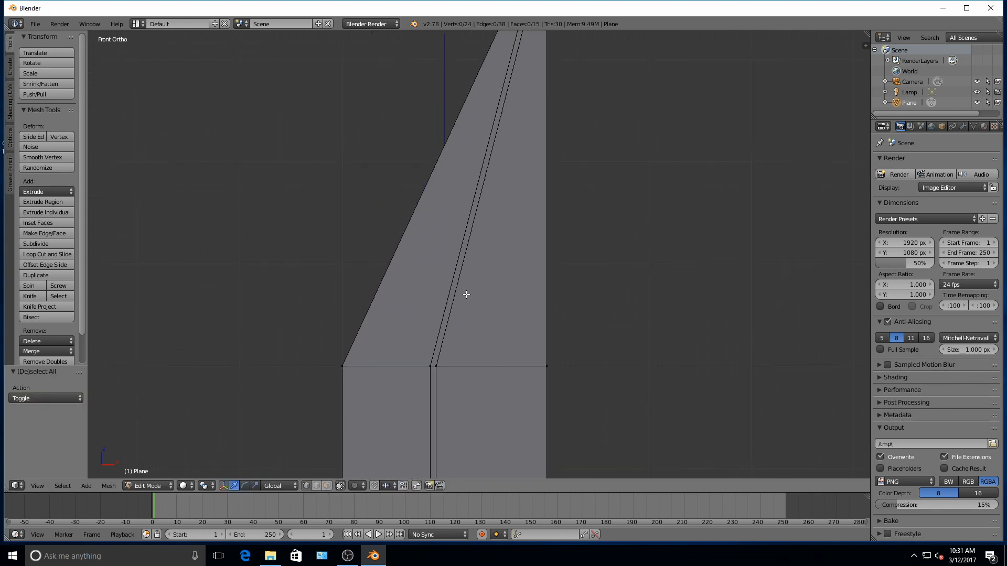
scroll(466, 295, "down", 7)
middle_click_drag(476, 357, 481, 193, "shift")
scroll(480, 221, "down", 2)
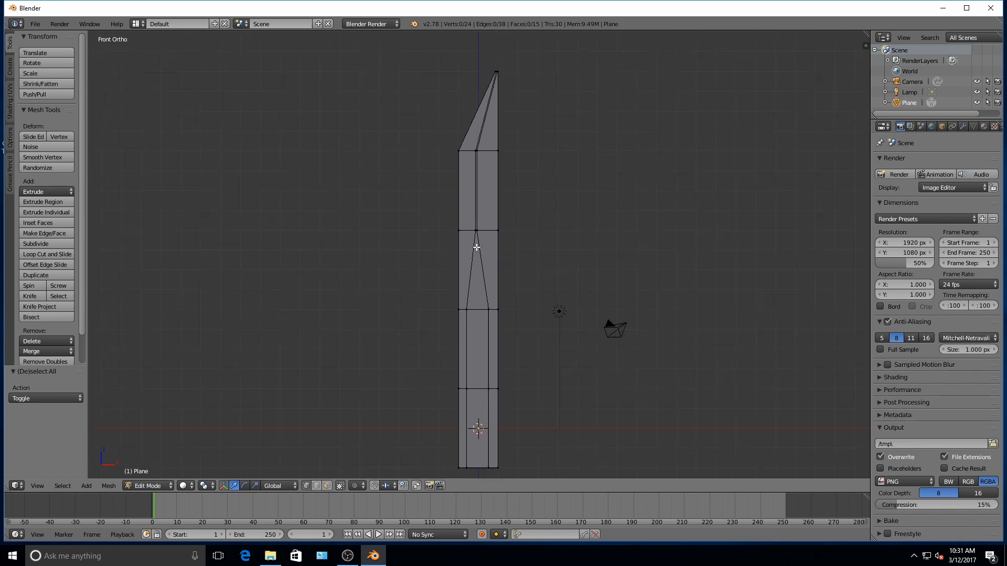
scroll(501, 192, "up", 4)
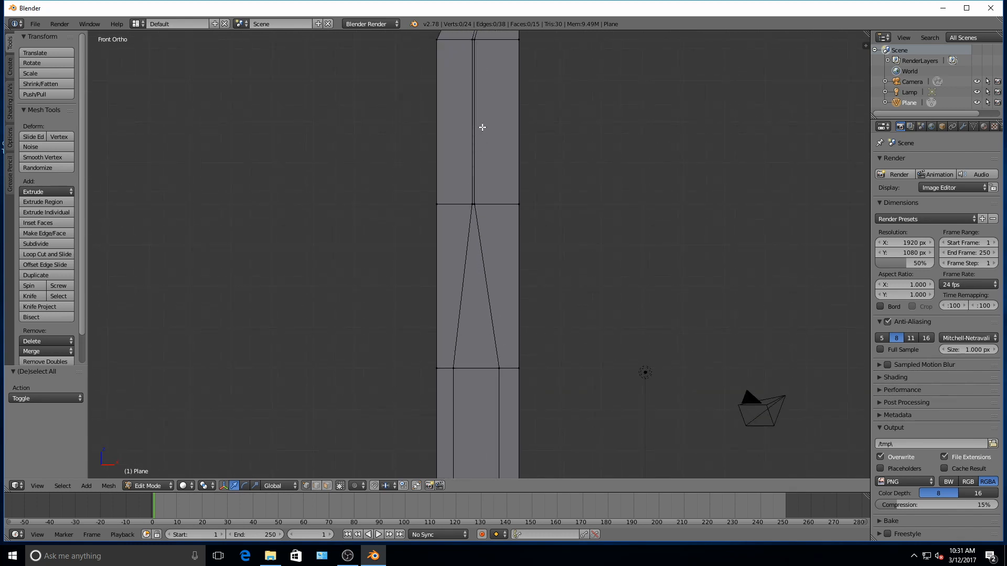
middle_click_drag(481, 126, 467, 232, "shift")
scroll(464, 205, "down", 4)
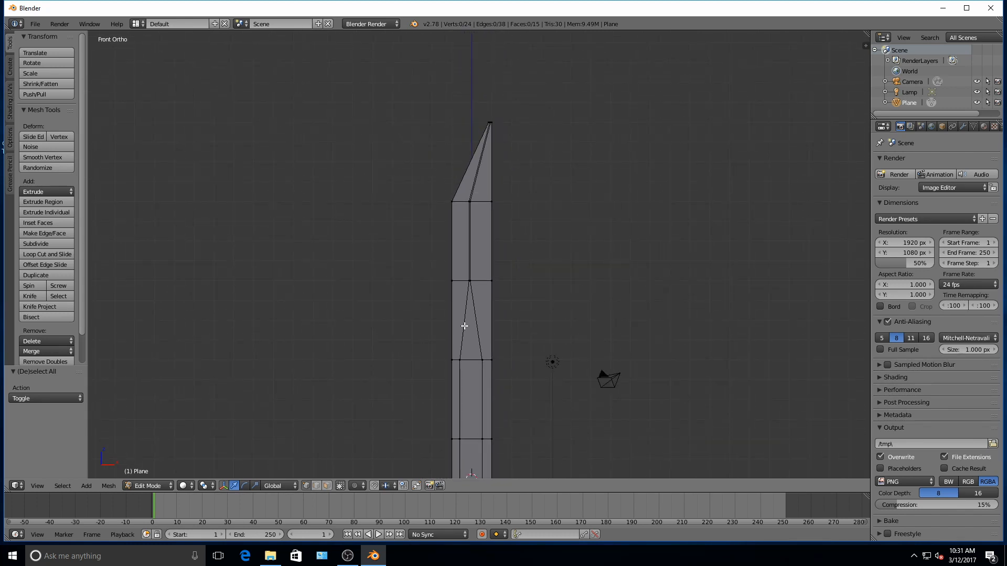
middle_click_drag(466, 332, 468, 275, "shift")
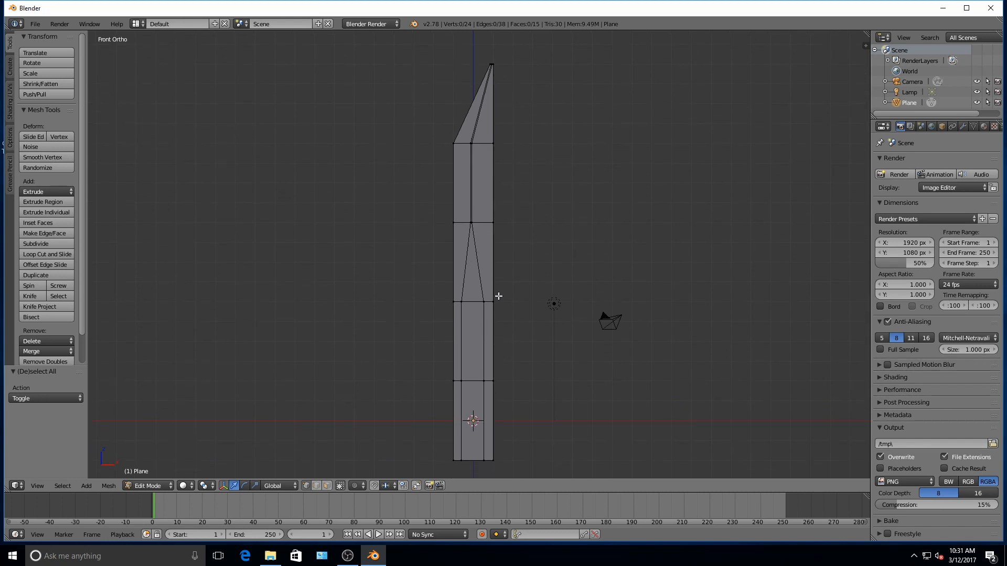
From the right side view, extrude the entire mesh by about 0.344 units to give it thickness, then deselect everything
key("KP_3")
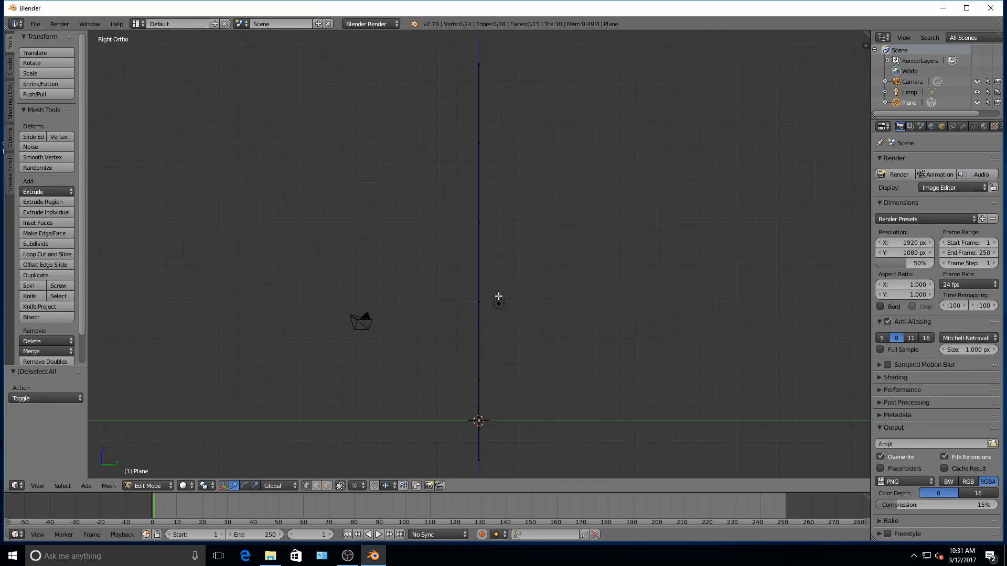
key("a")
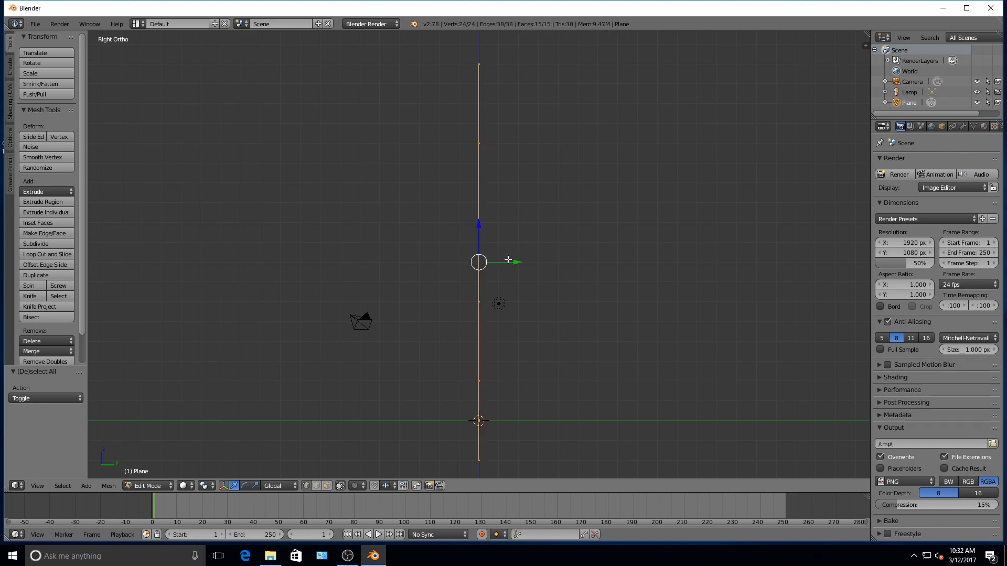
key("e")
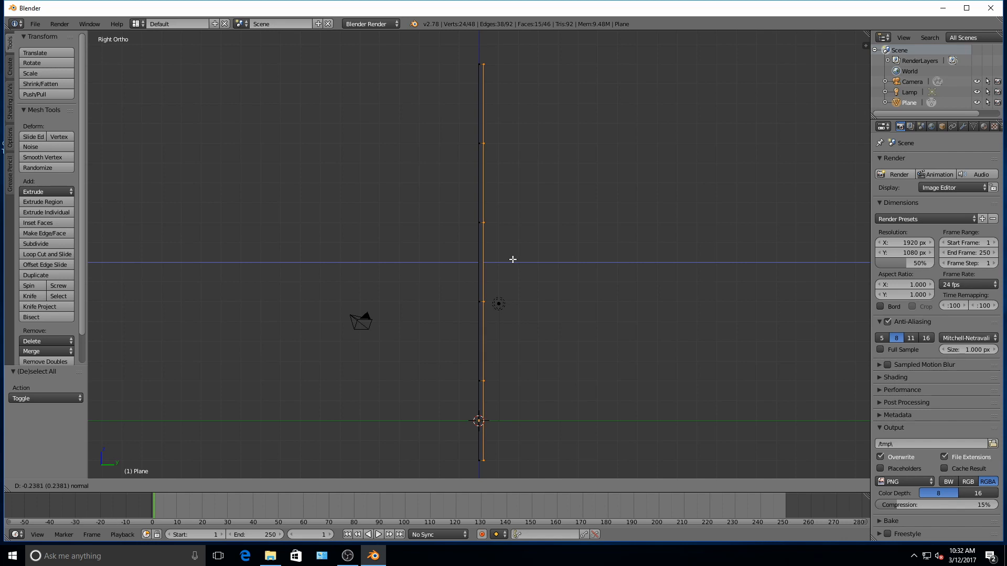
left_click(515, 259)
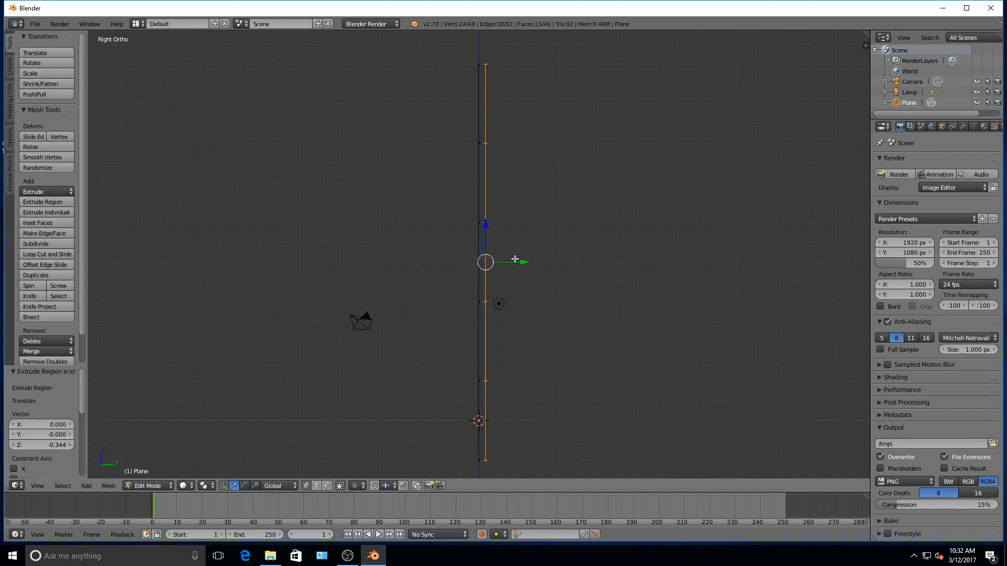
key("a")
Select the eight vertices around the flat end of the blade's tip
middle_click_drag(477, 252, 545, 268, "shift")
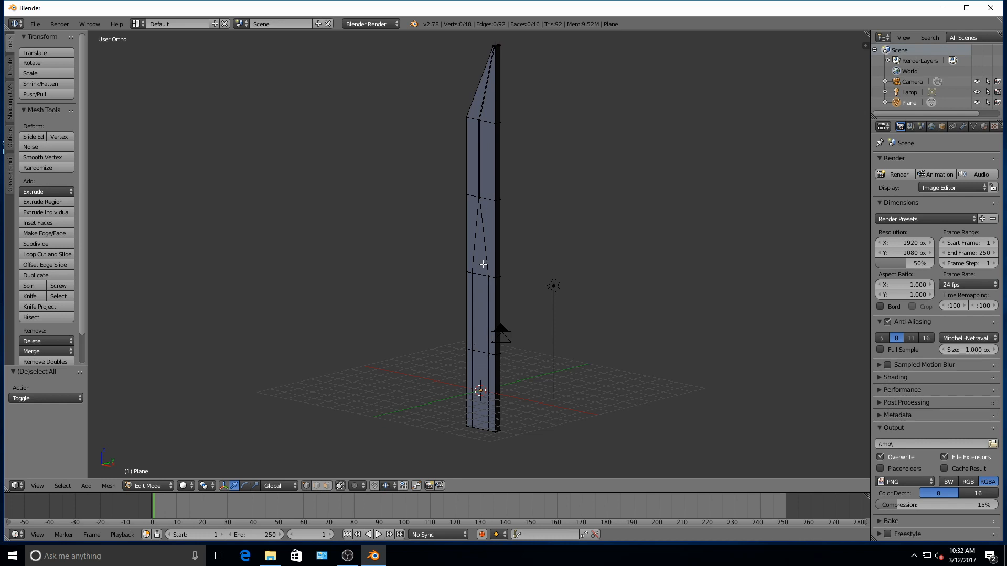
middle_click_drag(500, 161, 483, 250, "shift")
scroll(485, 225, "up", 6)
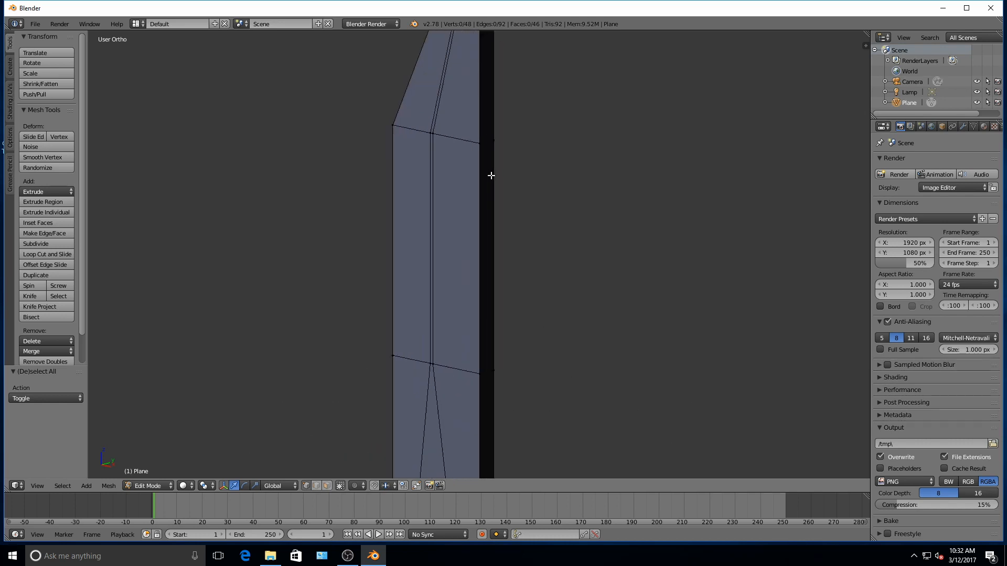
middle_click_drag(491, 151, 479, 406, "shift")
scroll(464, 244, "up", 3)
middle_click_drag(462, 188, 441, 320, "shift")
scroll(443, 244, "up", 2)
scroll(444, 242, "up", 4)
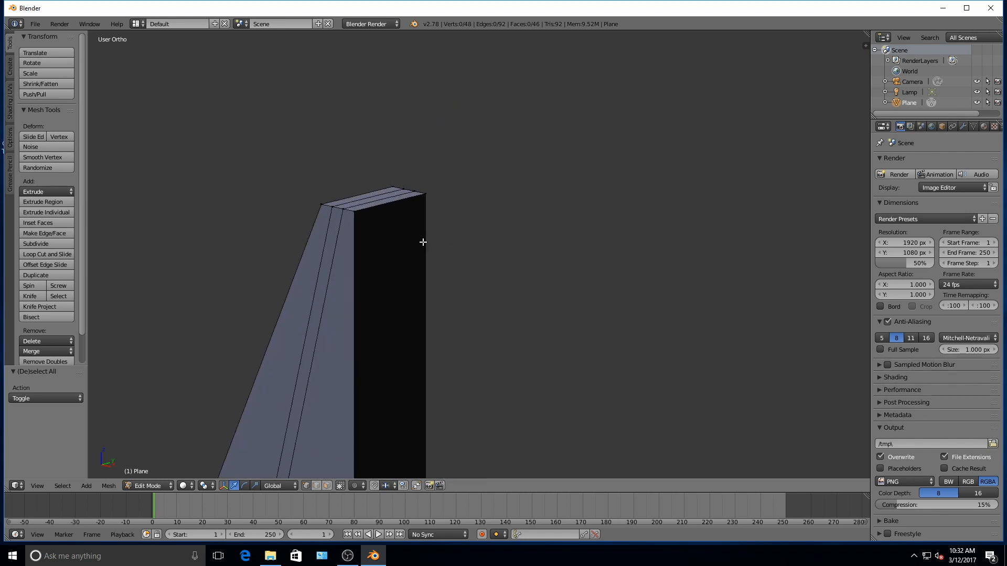
right_click(323, 205)
right_click(332, 207, "shift")
right_click(343, 209, "shift")
right_click(354, 212, "shift")
right_click(393, 187, "shift")
right_click(403, 189, "shift")
right_click(414, 191, "shift")
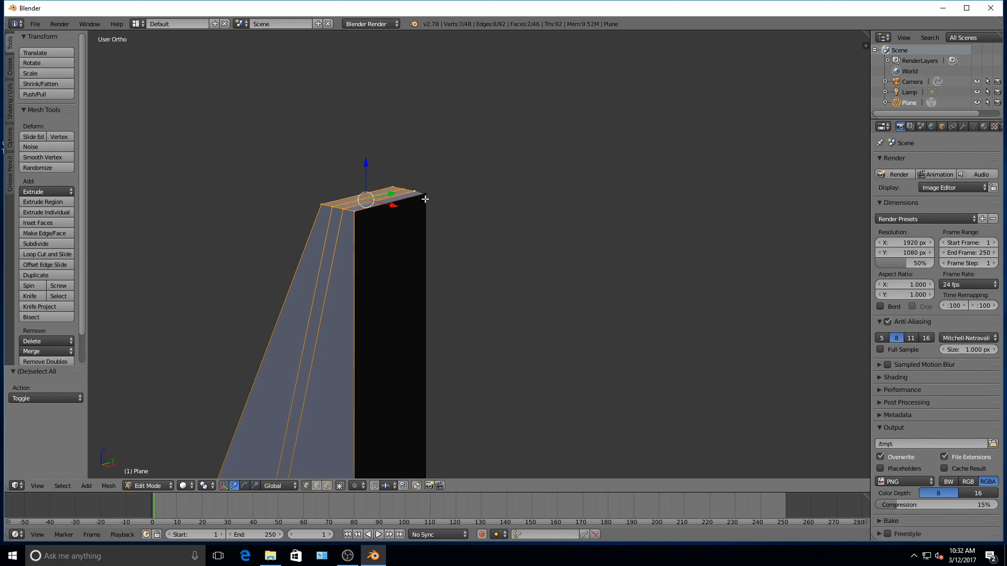
right_click(425, 194, "shift")
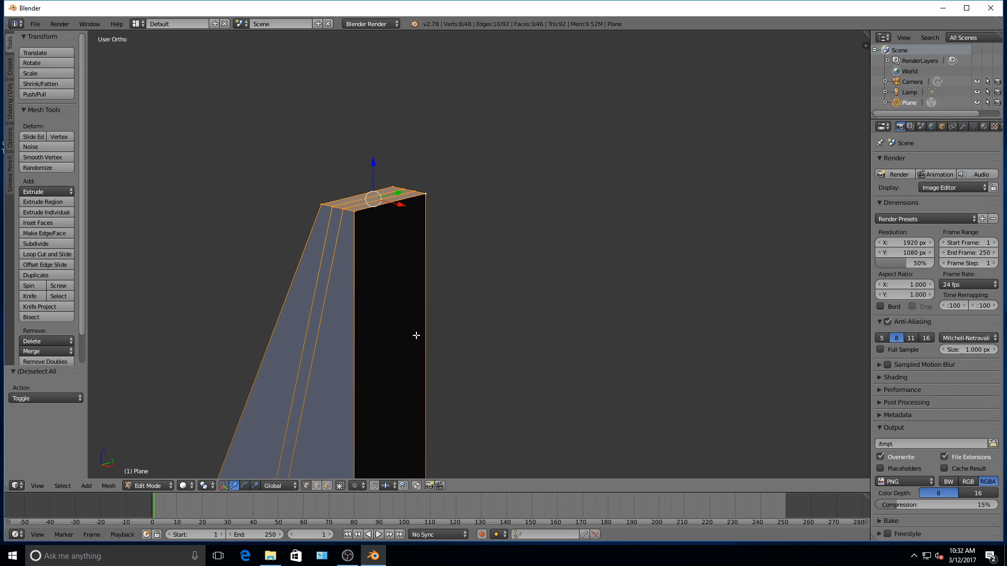
Add both vertices of the dark narrow side at the first and second rows below the tip to the selection
middle_click_drag(422, 358, 456, 69, "shift")
middle_click_drag(434, 298, 458, 95, "shift")
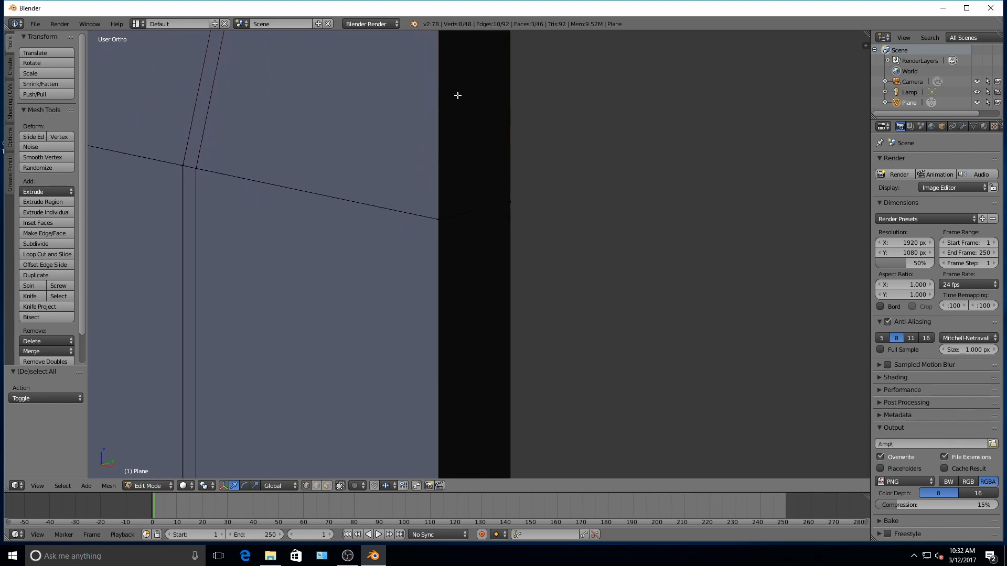
right_click(438, 220, "shift")
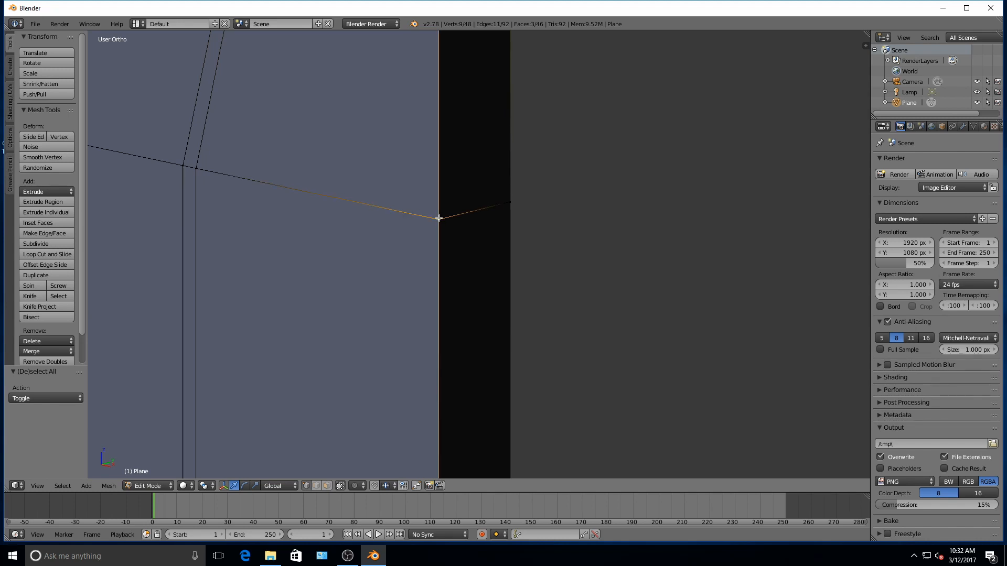
right_click(509, 201, "shift")
scroll(494, 250, "down", 10)
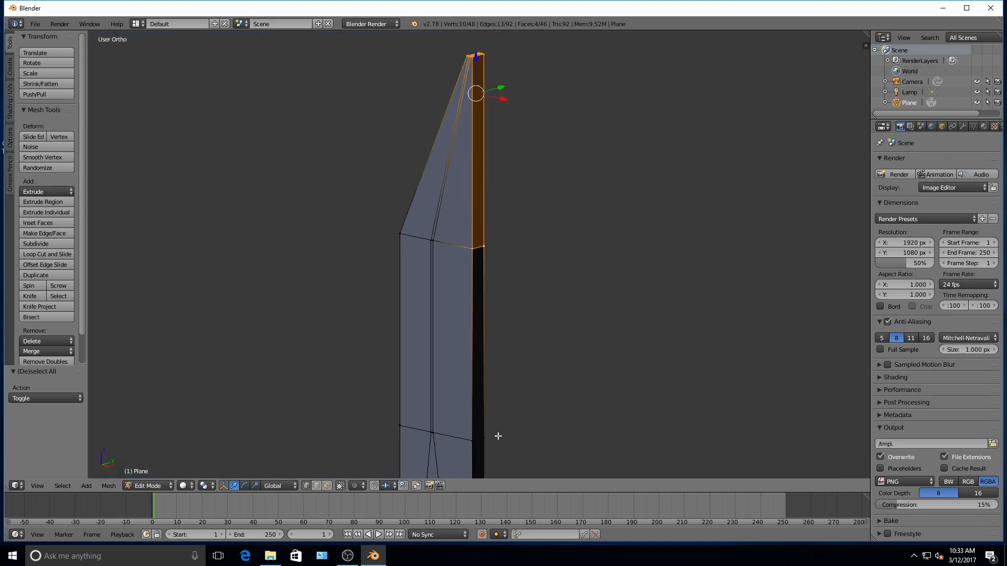
scroll(497, 199, "up", 5)
scroll(470, 212, "up", 2)
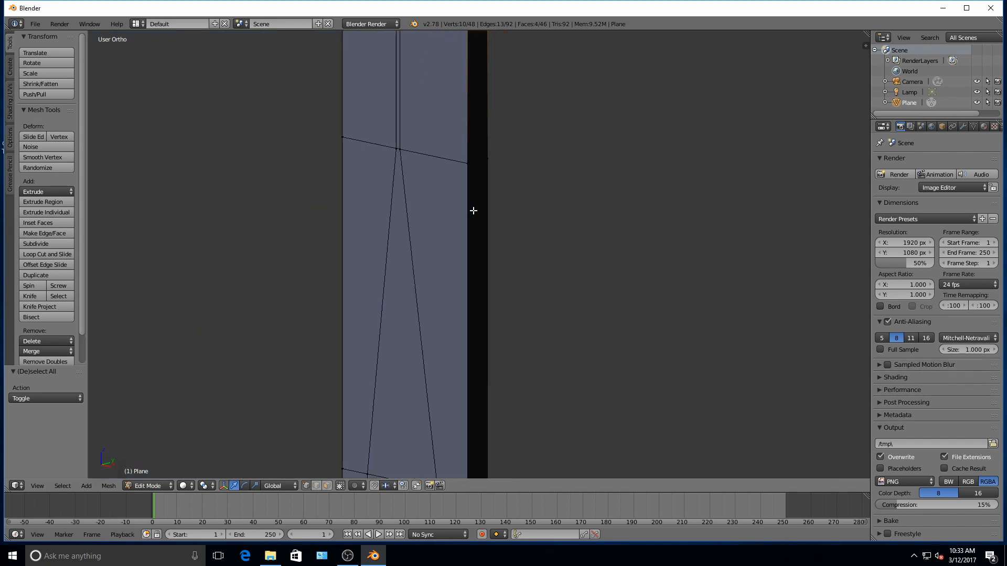
right_click(468, 162, "shift")
right_click(488, 158, "shift")
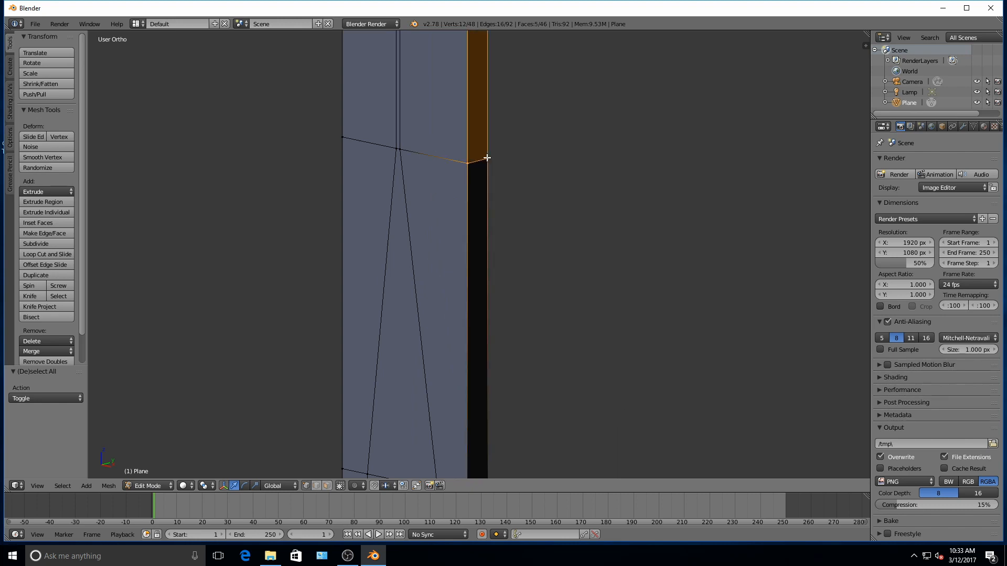
Extend the selection down the same narrow side with both vertices at the third row, fourth row and base
middle_click_drag(508, 416, 538, 460)
scroll(477, 210, "down", 3)
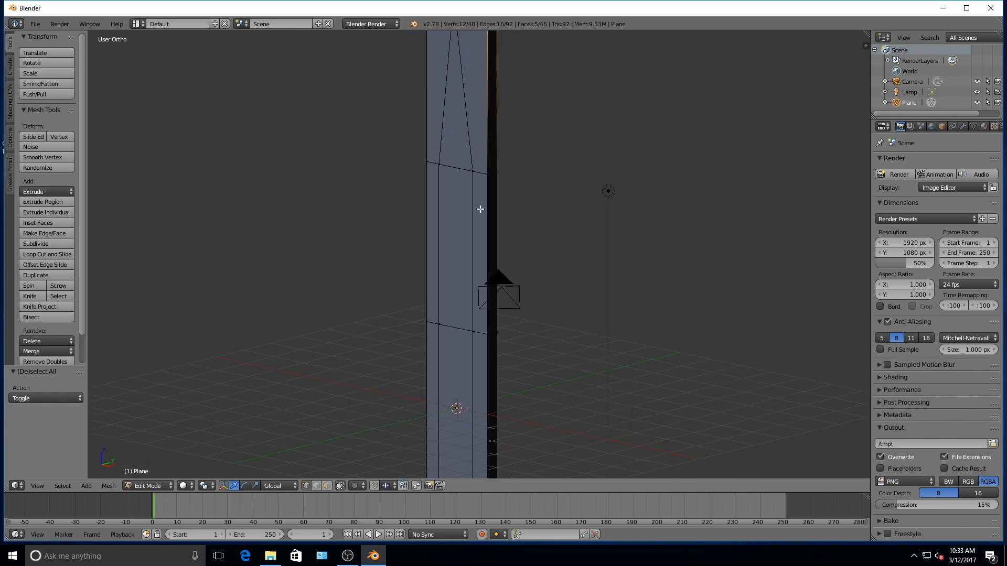
right_click(488, 173, "shift")
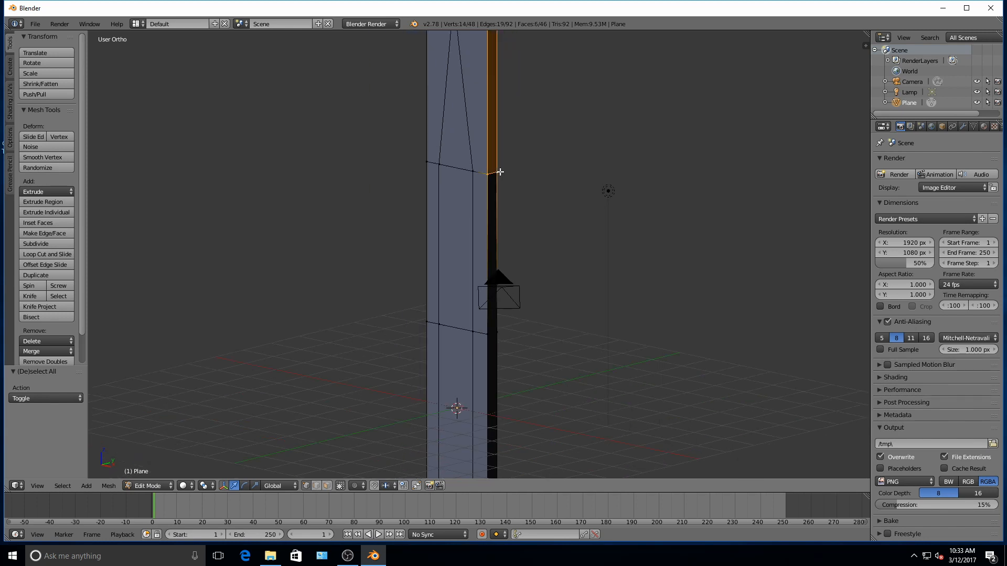
right_click(485, 334, "shift")
right_click(496, 333, "shift")
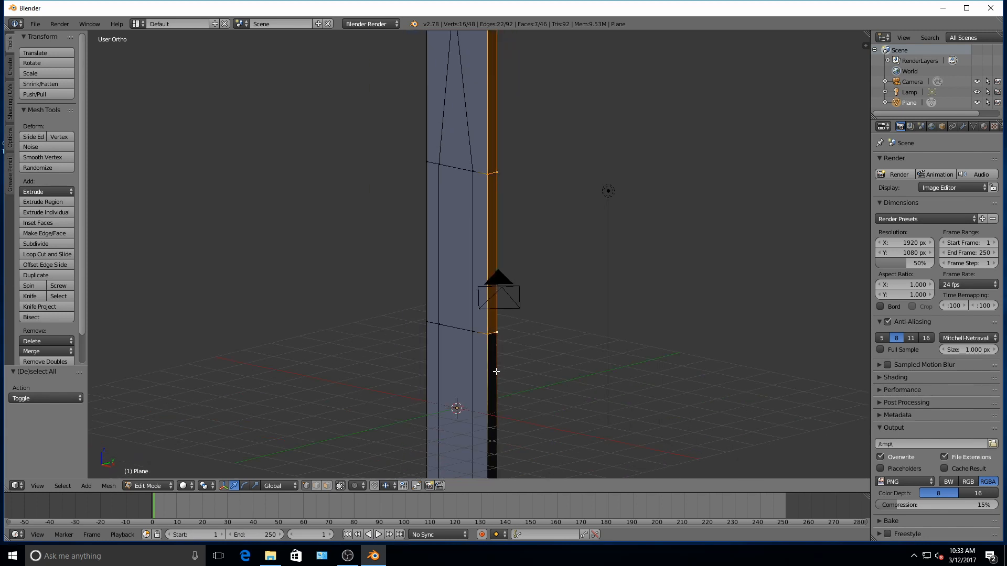
middle_click_drag(512, 441, 518, 187, "shift")
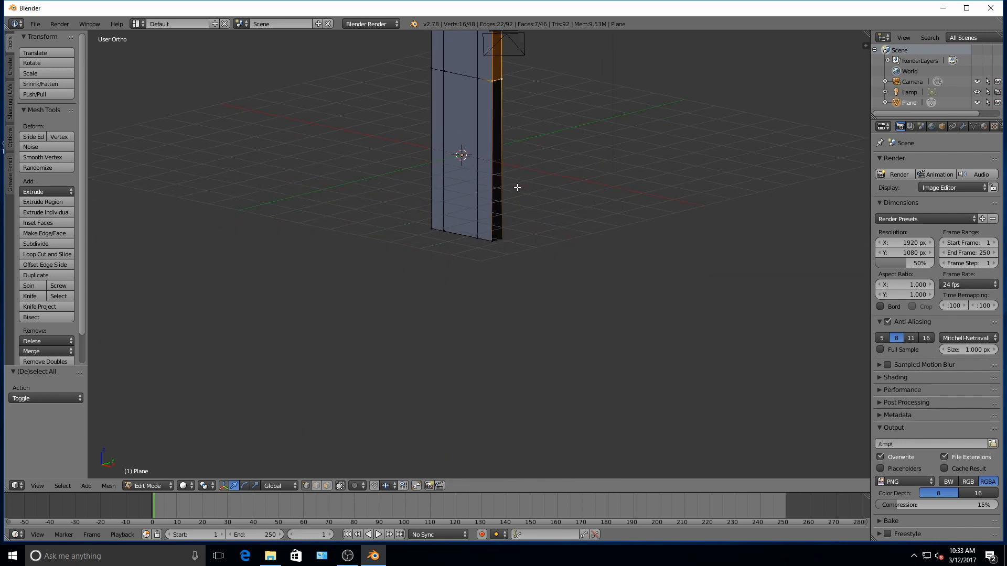
right_click(492, 241, "shift")
right_click(502, 240, "shift")
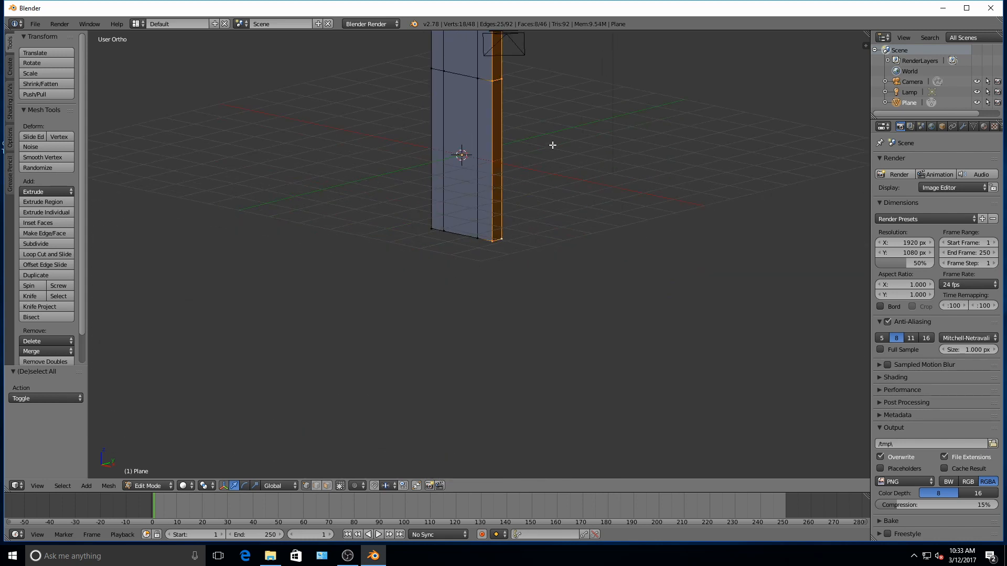
Try to thin the selected tip and side vertices by scaling along Y by about 0.207, plus a further 0.921
scroll(552, 145, "down", 4)
middle_click_drag(517, 144, 474, 400, "shift")
scroll(472, 204, "up", 5)
middle_click_drag(441, 123, 528, 406, "shift")
scroll(496, 239, "up", 3)
middle_click_drag(535, 148, 505, 309, "shift")
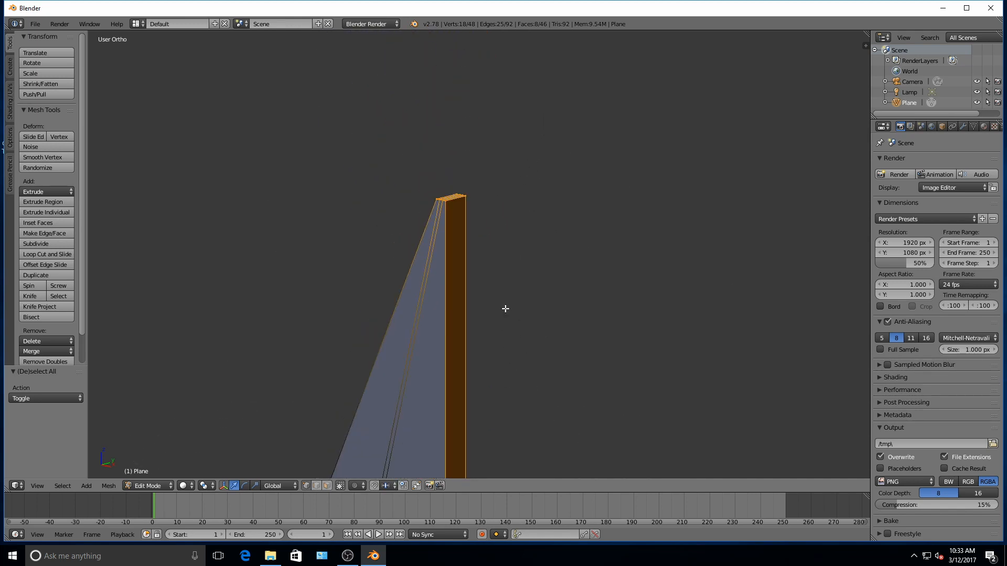
scroll(505, 309, "down", 5)
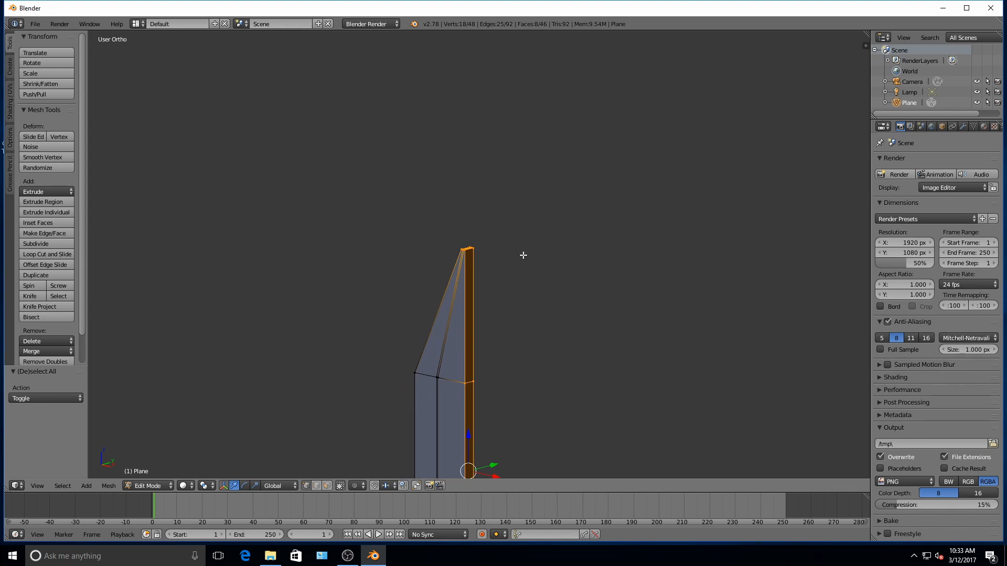
key("s")
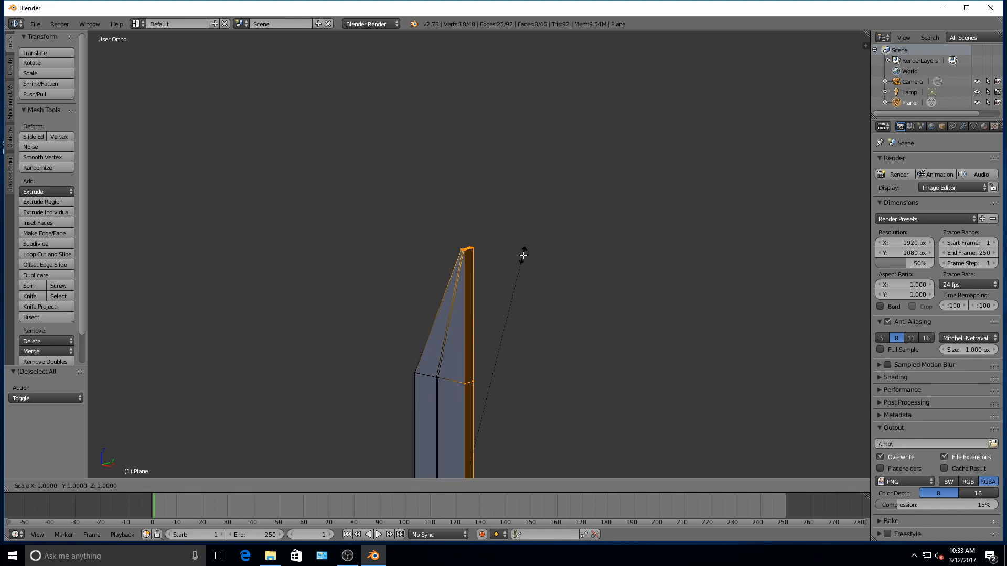
key("y")
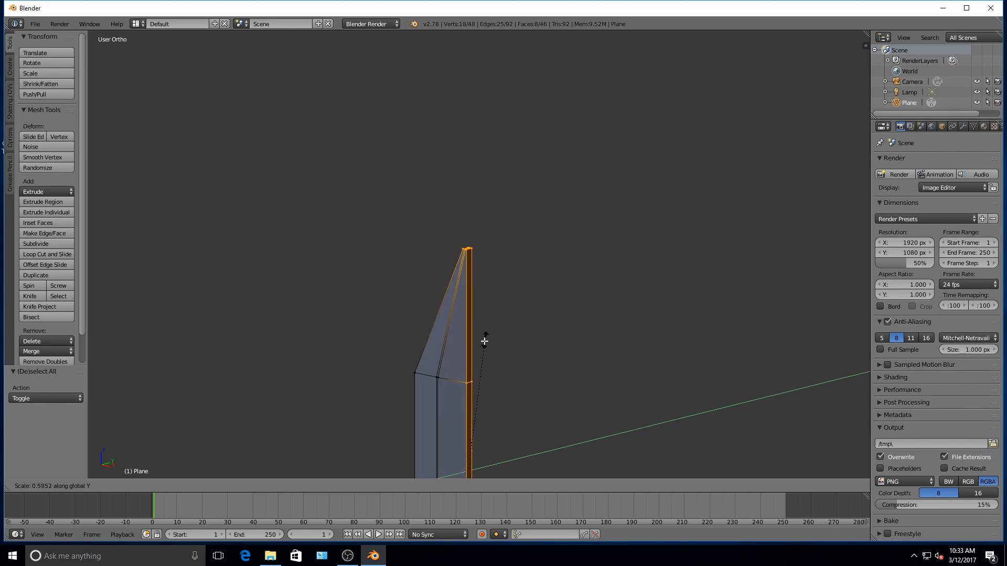
left_click(472, 427)
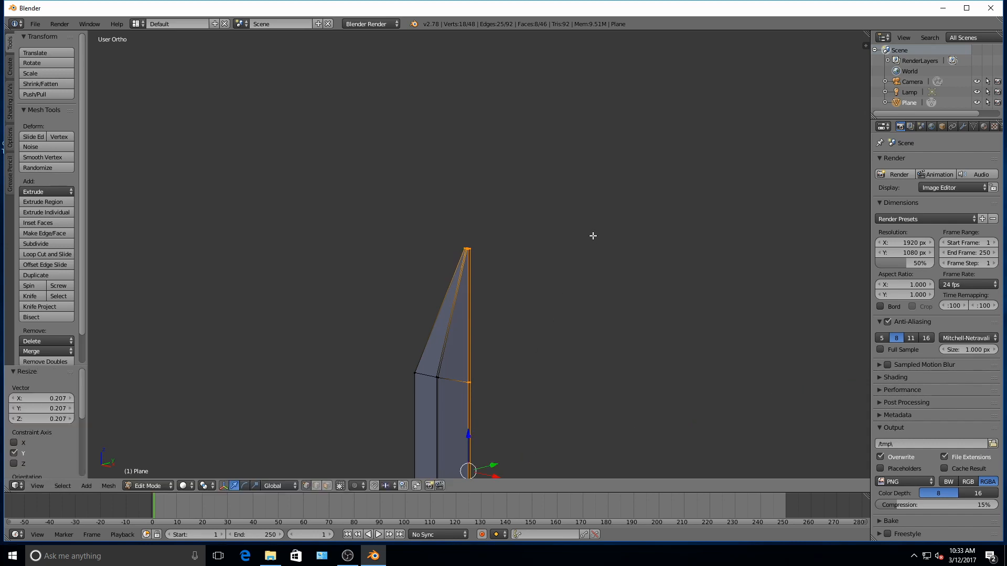
key("s")
key("y")
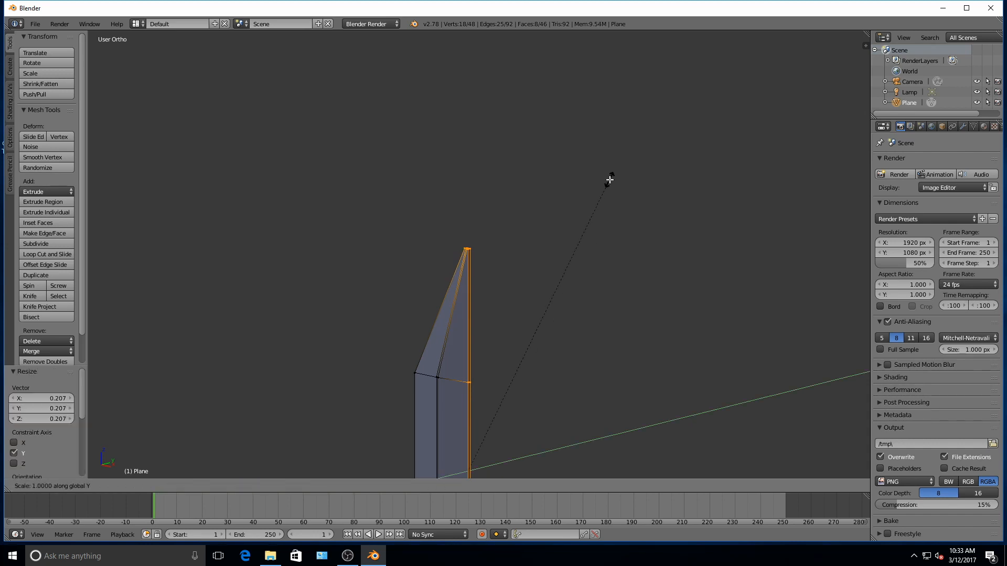
left_click(599, 203)
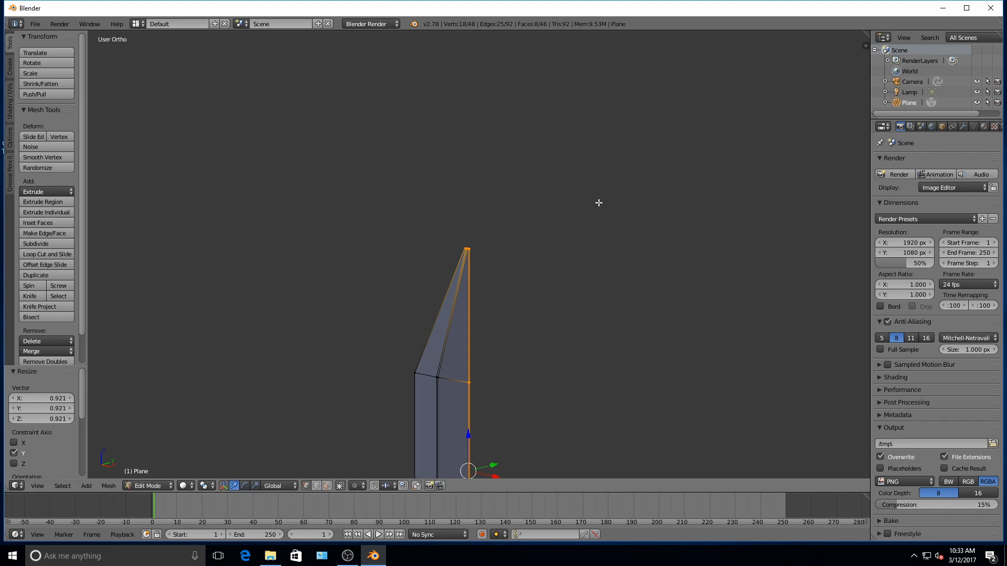
Deselect everything and select the four corner vertices of the sloped tip section on the opposite narrow side
middle_click_drag(433, 393, 445, 164, "shift")
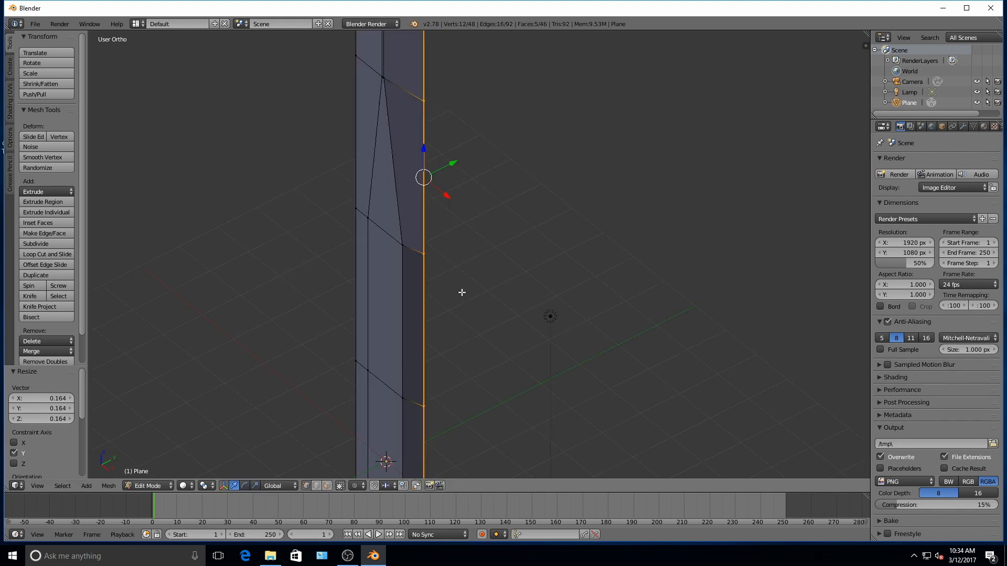
scroll(462, 292, "down", 5)
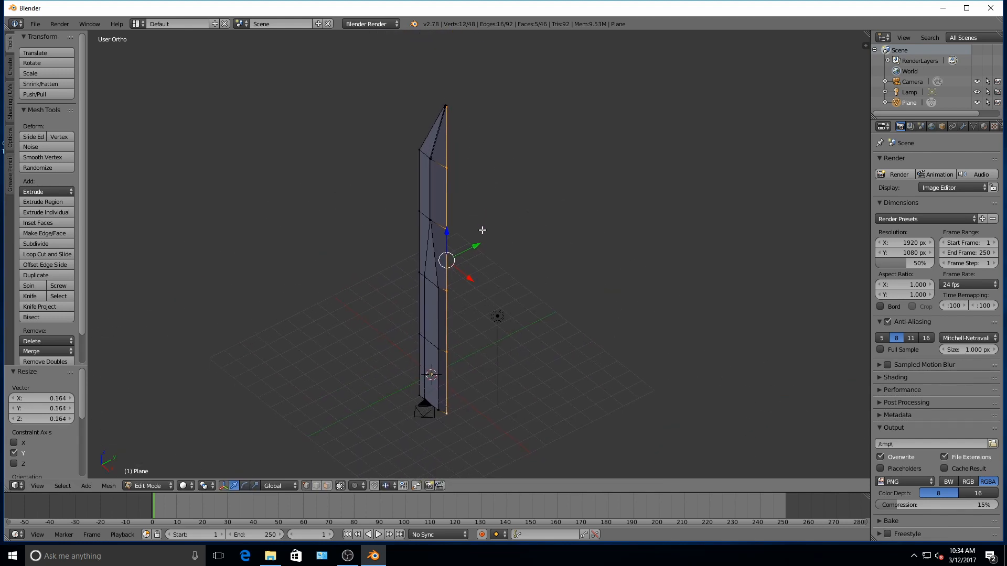
key("a")
scroll(475, 225, "up", 3)
middle_click_drag(458, 234, 583, 267)
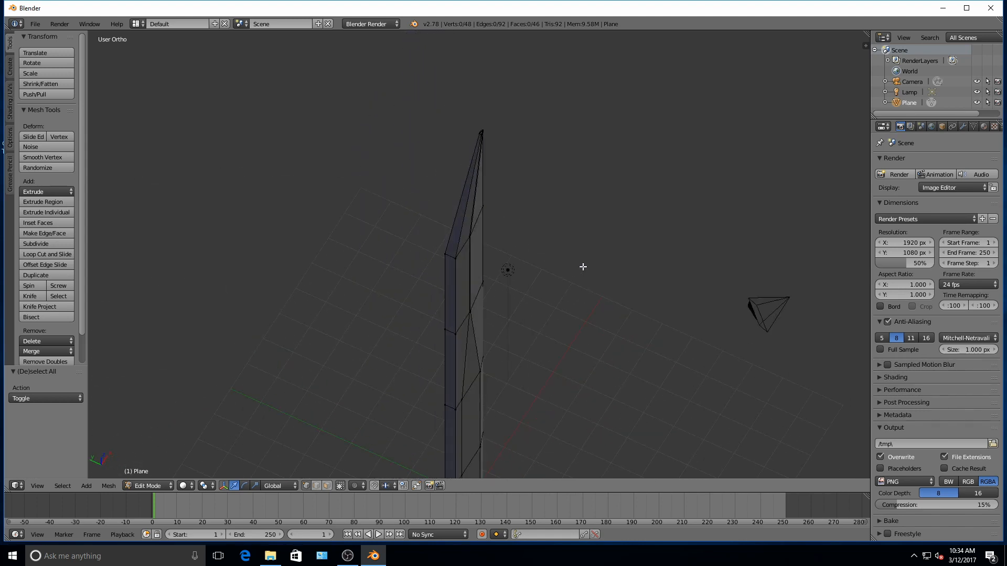
middle_click_drag(486, 192, 404, 297)
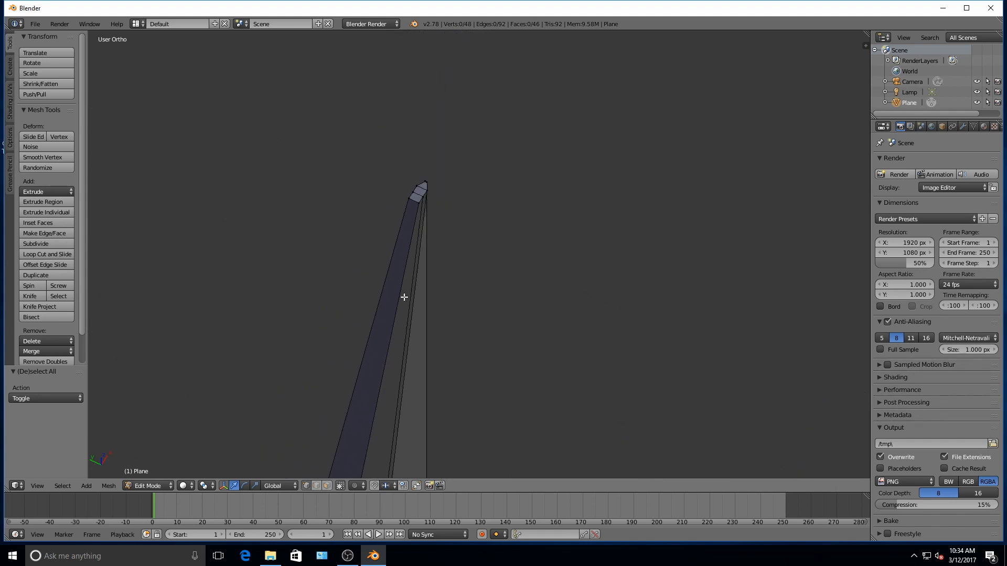
right_click(418, 208)
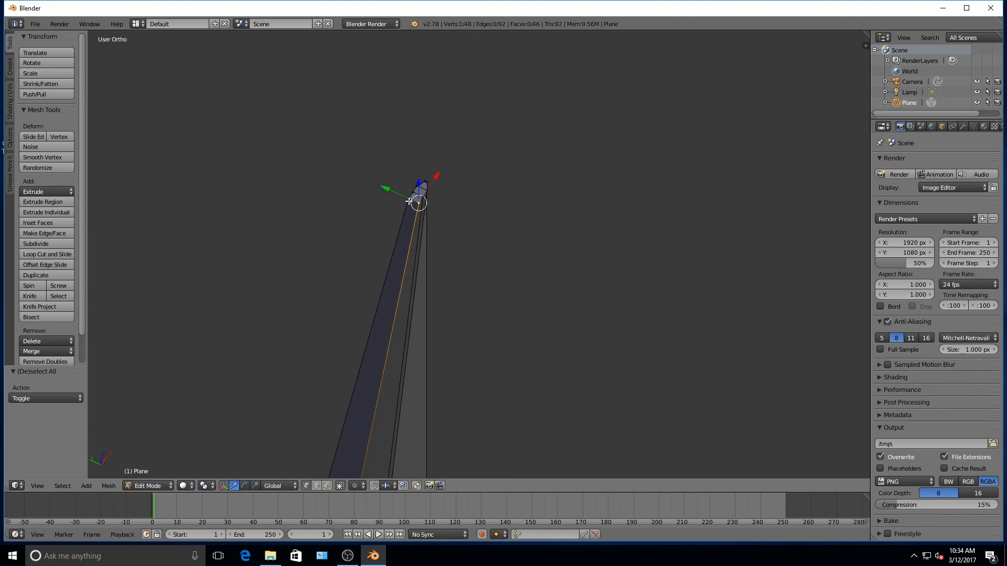
right_click(405, 294, "shift")
scroll(459, 97, "up", 5)
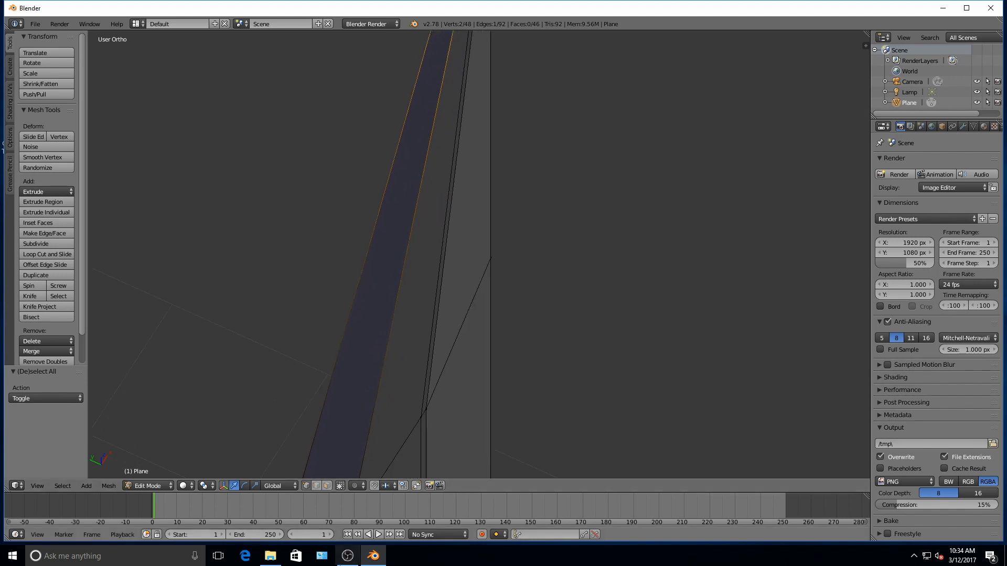
middle_click_drag(370, 397, 492, 391)
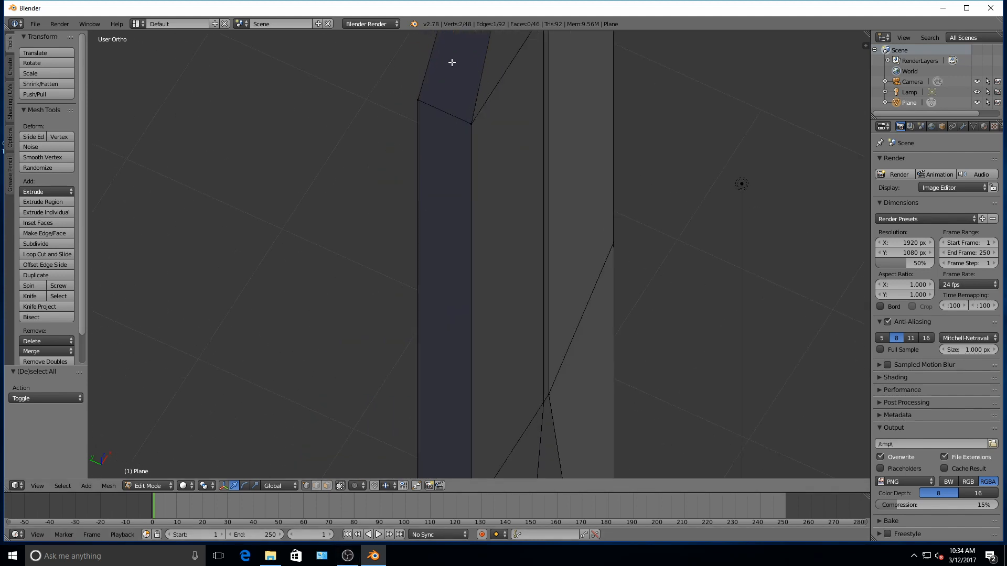
right_click(471, 120, "shift")
right_click(420, 100, "shift")
Extend the selection down the same narrow side with both vertices at each of the next two rows below the sloped tip section
scroll(427, 225, "down", 4, "shift")
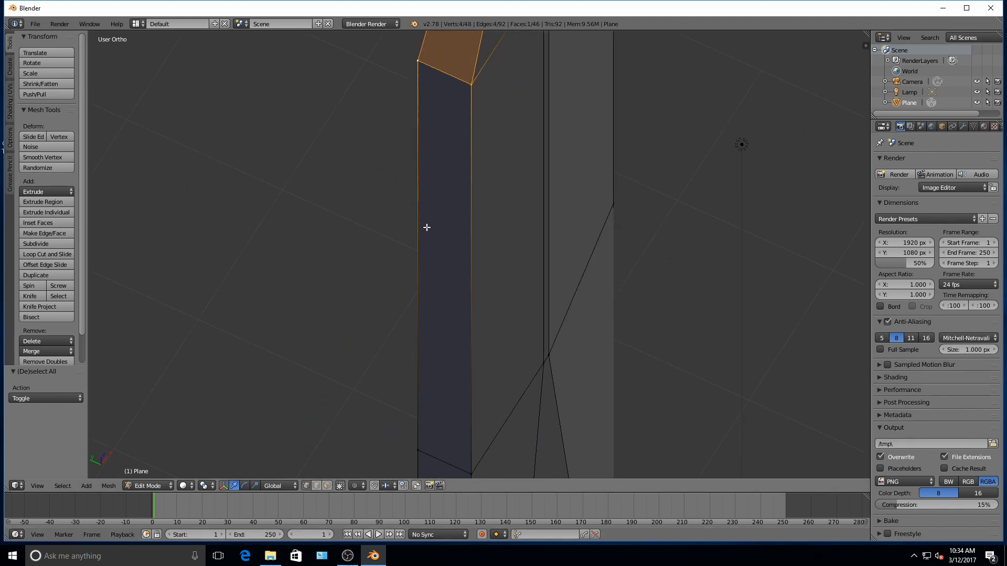
scroll(435, 288, "down", 3, "shift")
right_click(470, 353, "shift")
right_click(418, 332, "shift")
scroll(428, 341, "down", 12, "shift")
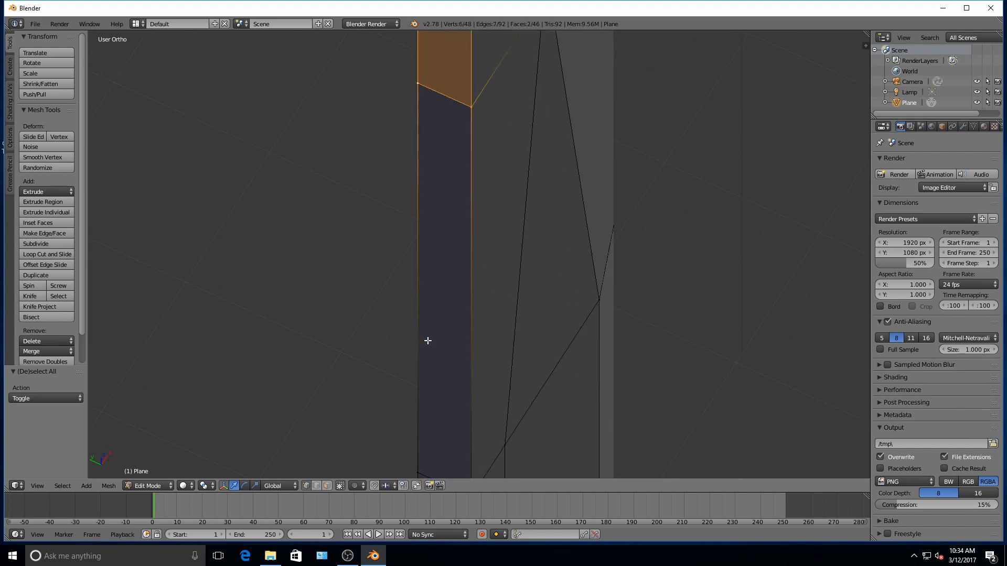
scroll(428, 340, "down", 7, "shift")
right_click(469, 349, "shift")
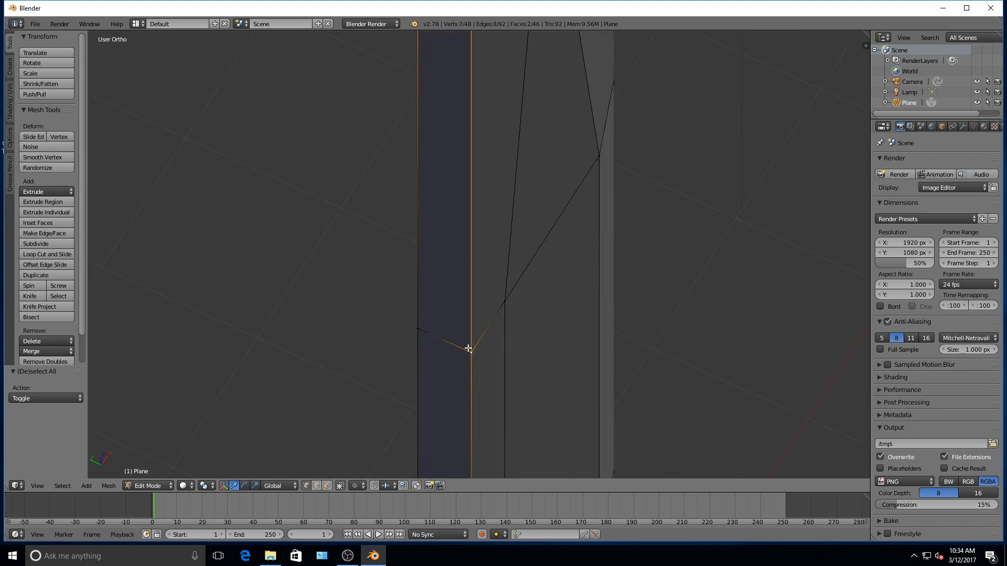
right_click(418, 330, "shift")
scroll(424, 331, "down", 10, "shift")
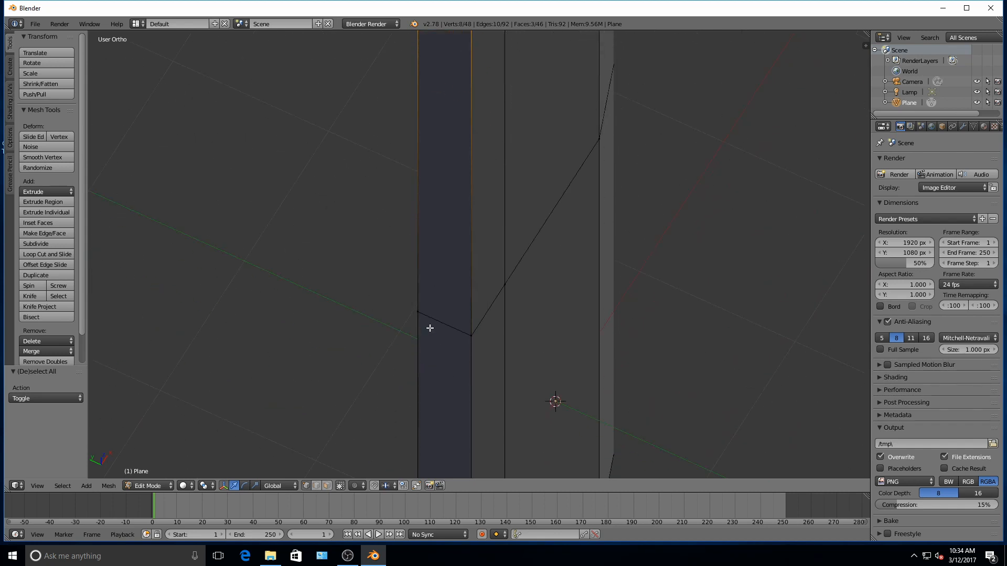
scroll(430, 328, "up", 10, "shift")
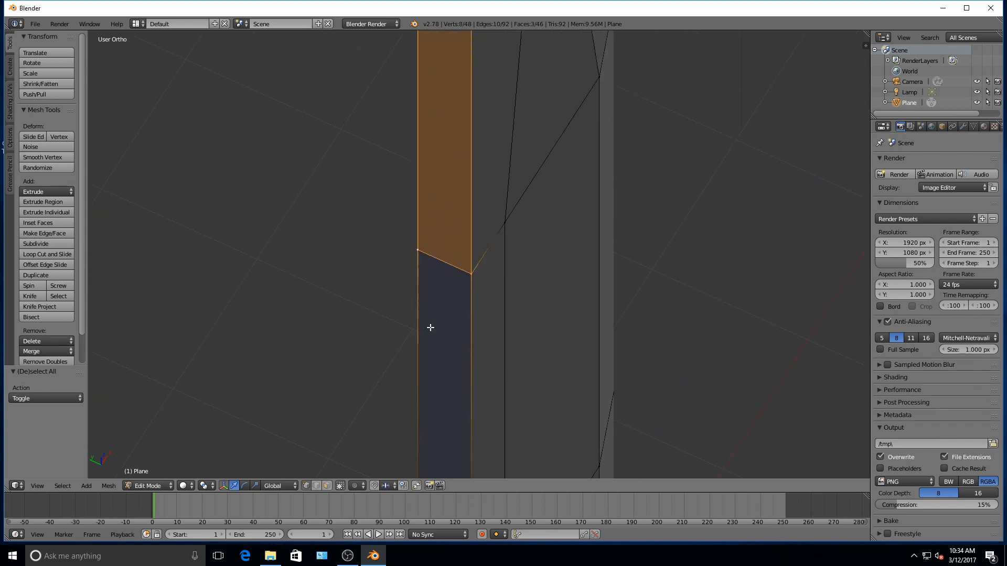
scroll(438, 352, "down", 8, "shift")
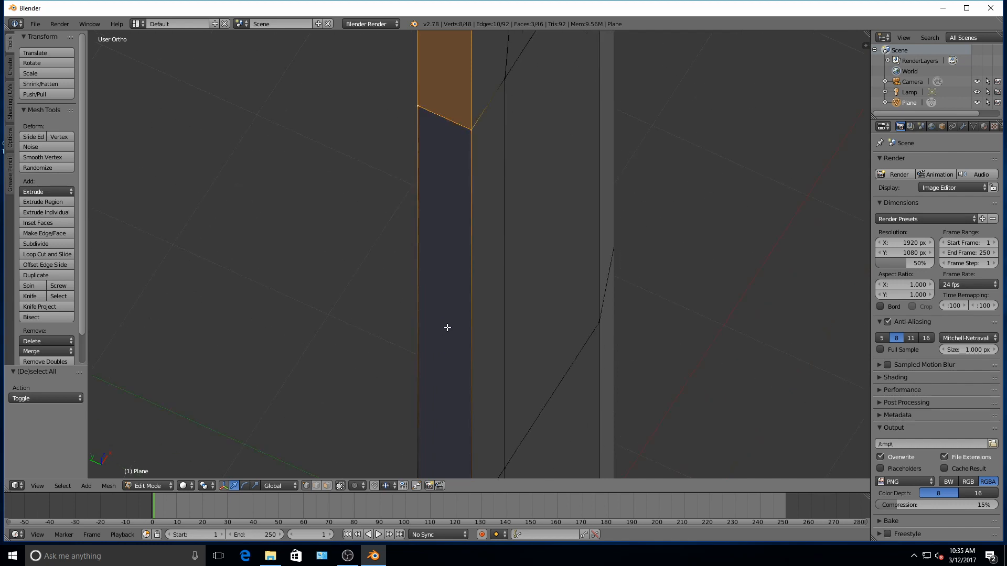
scroll(459, 294, "up", 8, "shift")
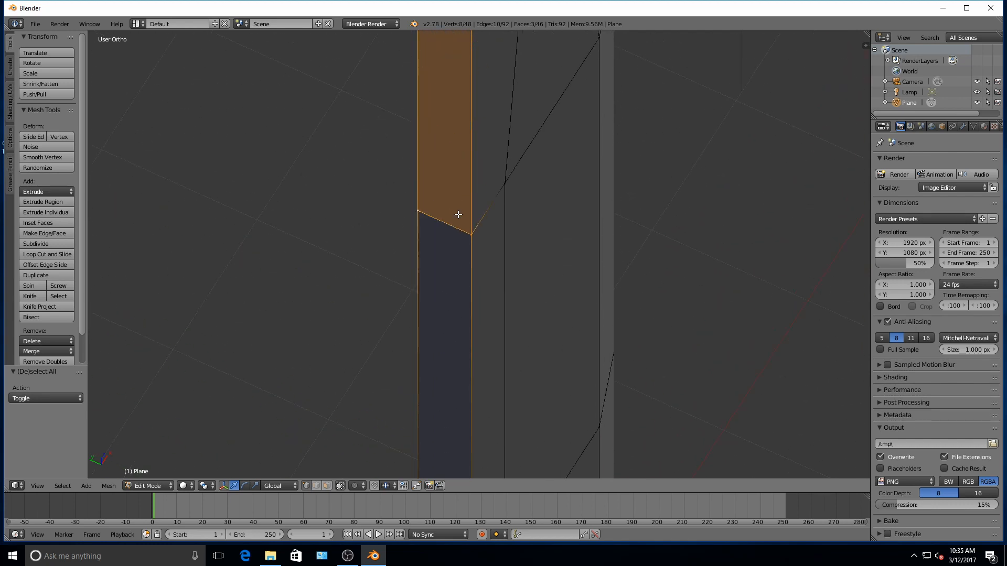
Thin the selected narrow side into a sharp edge by scaling it along Y by about 0.06, and deselect everything
scroll(457, 214, "down", 7)
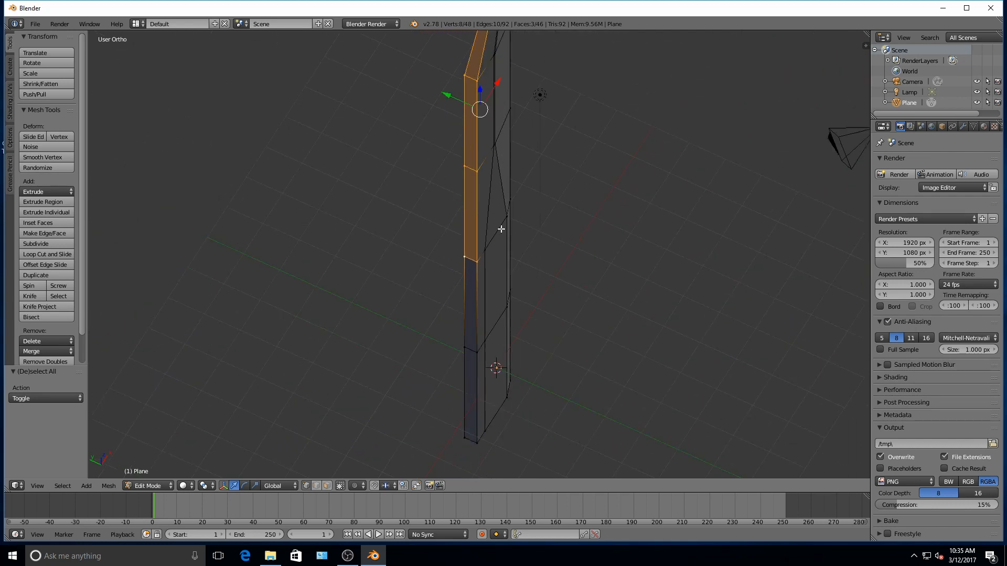
middle_click_drag(505, 232, 519, 373, "shift")
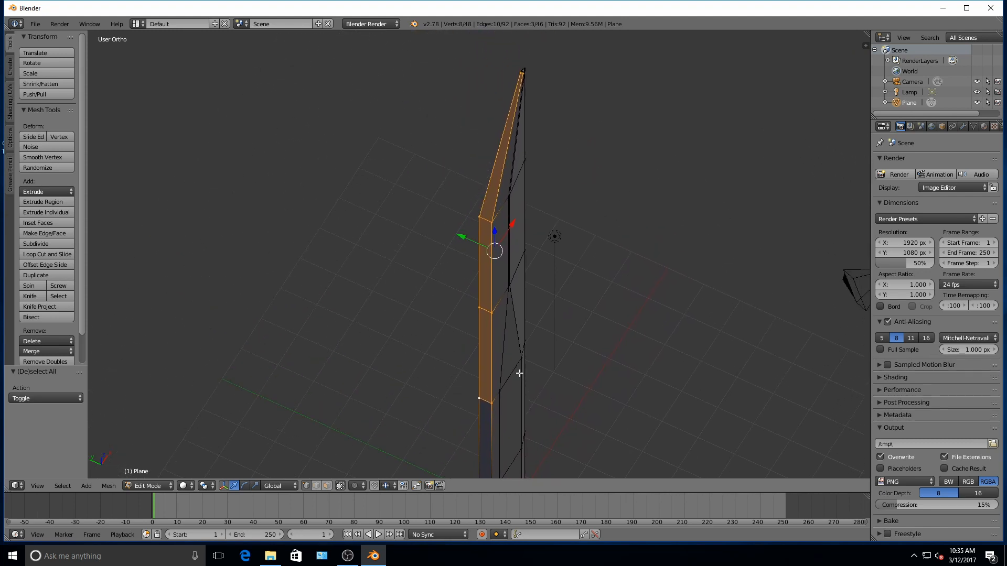
key("s")
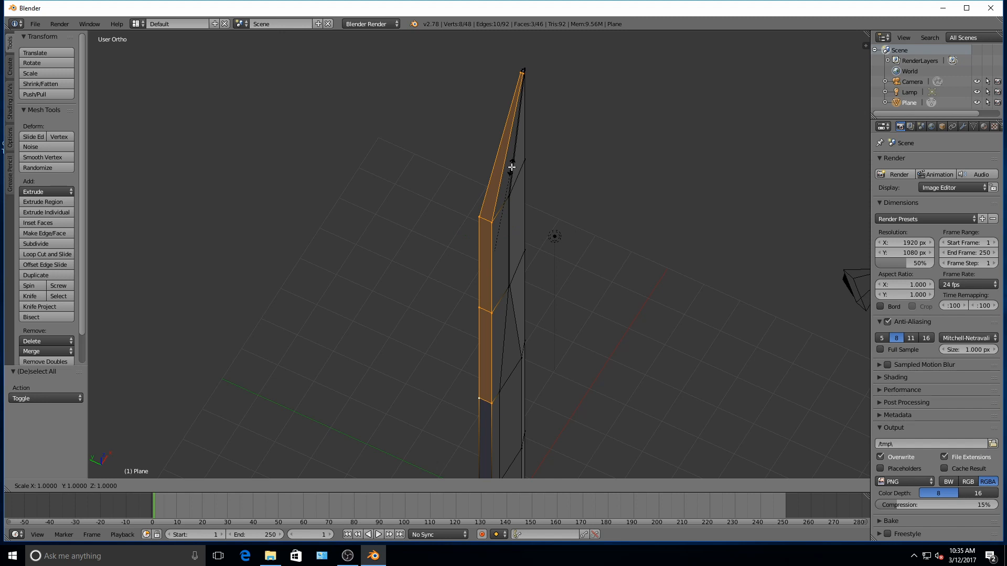
key("y")
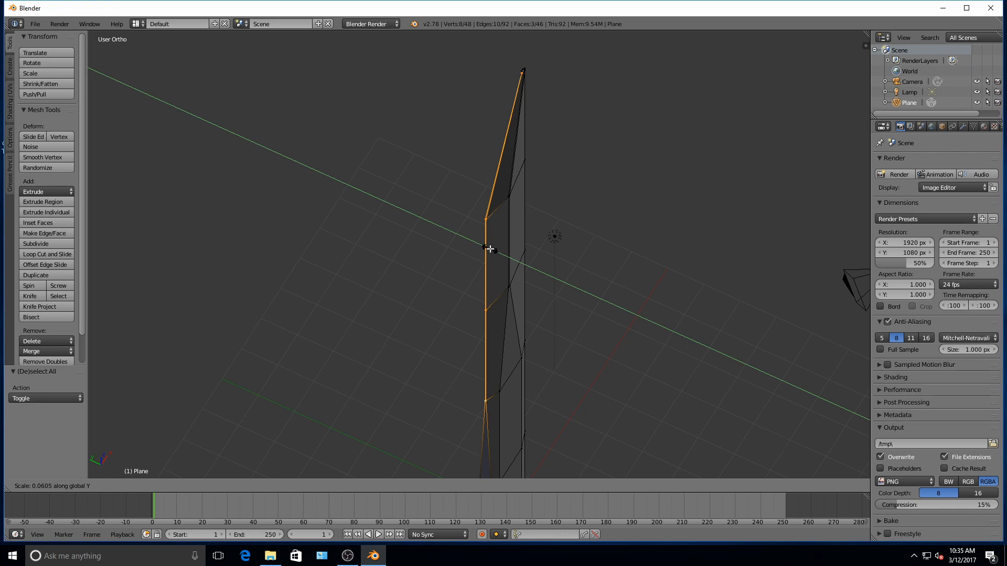
left_click(490, 249)
key("a")
Examine the whole blade from the front in orthographic view
middle_click_drag(490, 288, 514, 243)
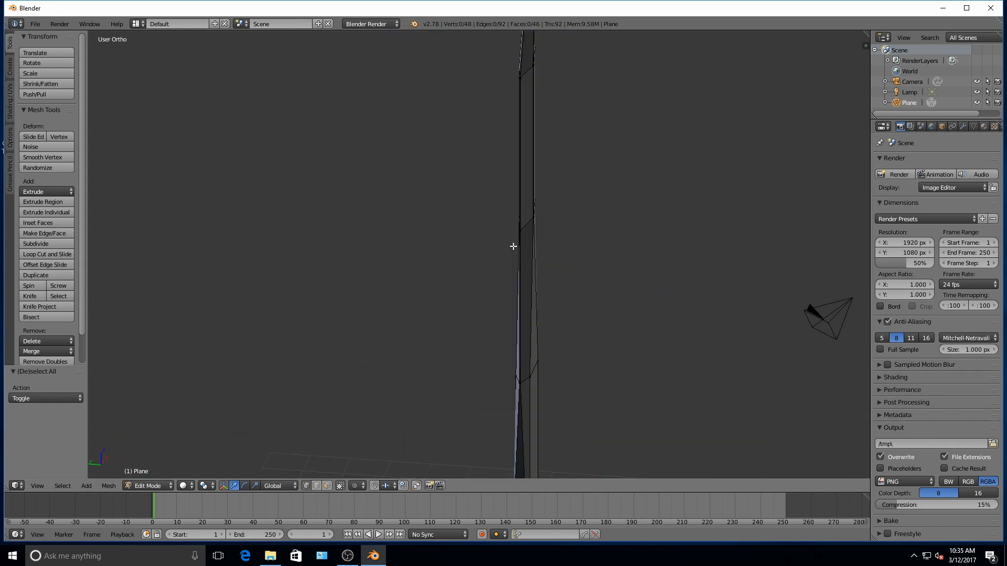
key("KP_1")
key("KP_5")
key("KP_5")
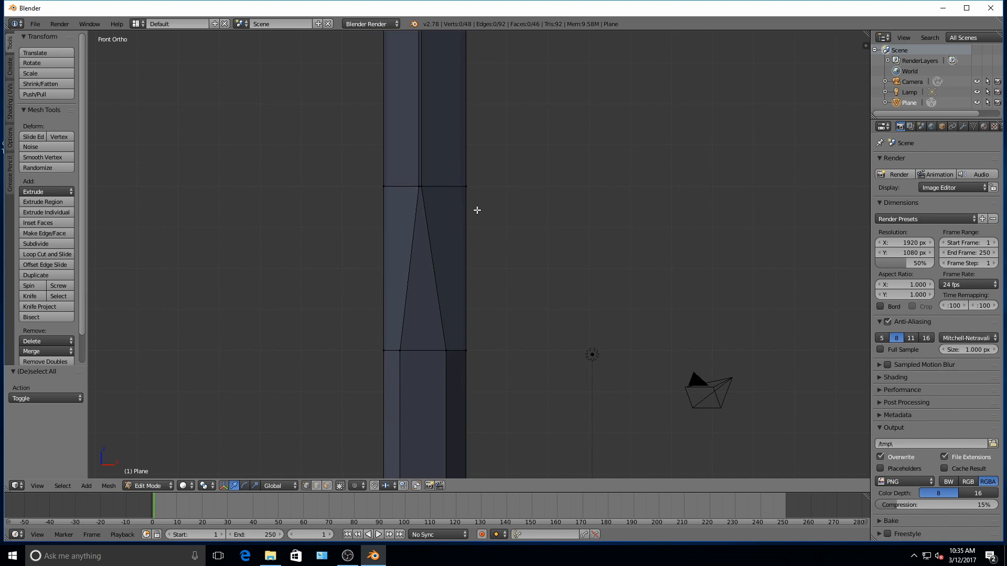
scroll(441, 158, "down", 3)
middle_click_drag(429, 125, 427, 158, "shift")
scroll(429, 159, "down", 2)
scroll(461, 184, "up", 2)
scroll(463, 189, "down", 2)
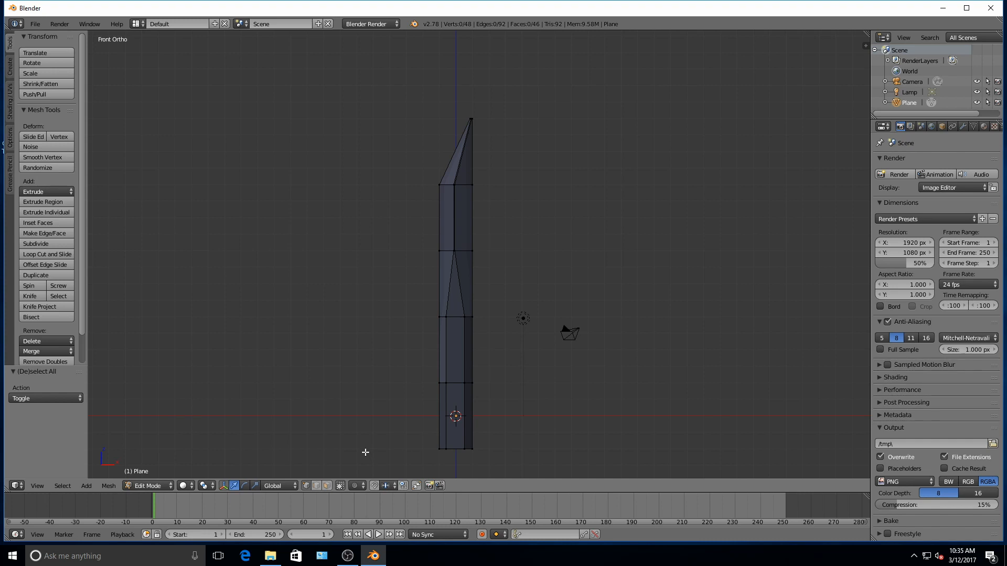
Enable proportional editing and set its falloff to Sharp
left_click(353, 486)
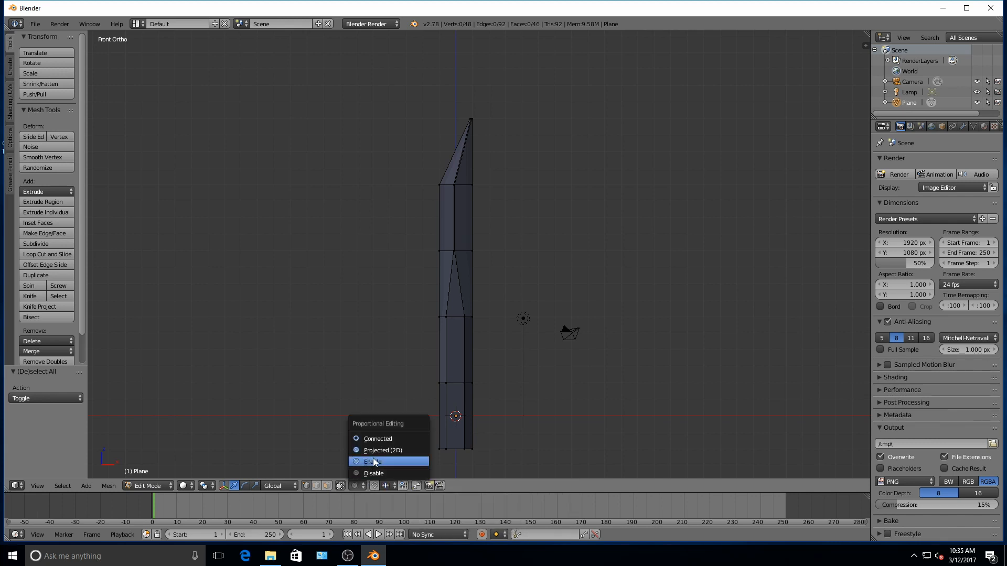
left_click(370, 468)
left_click(354, 486)
left_click(372, 461)
left_click(373, 485)
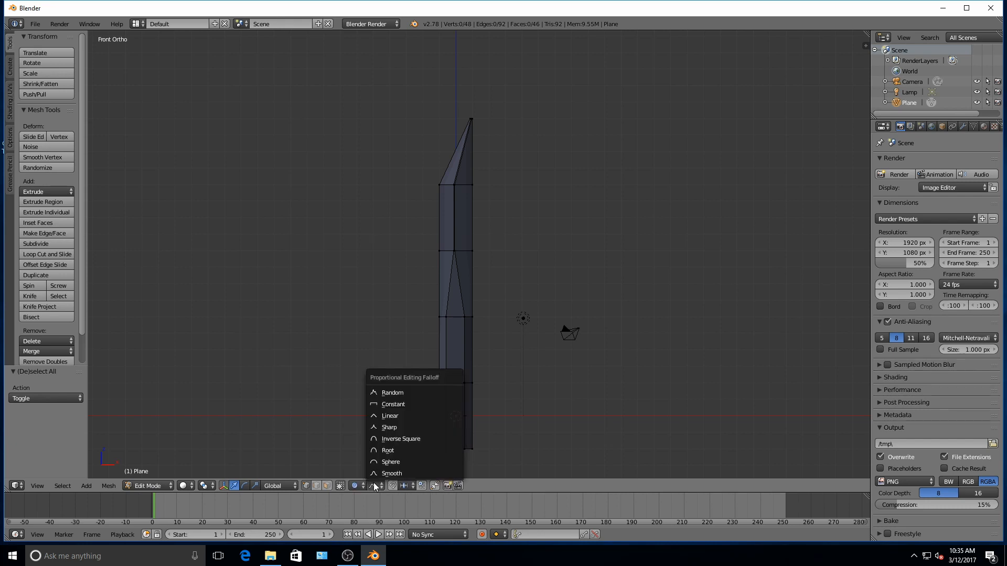
left_click(388, 427)
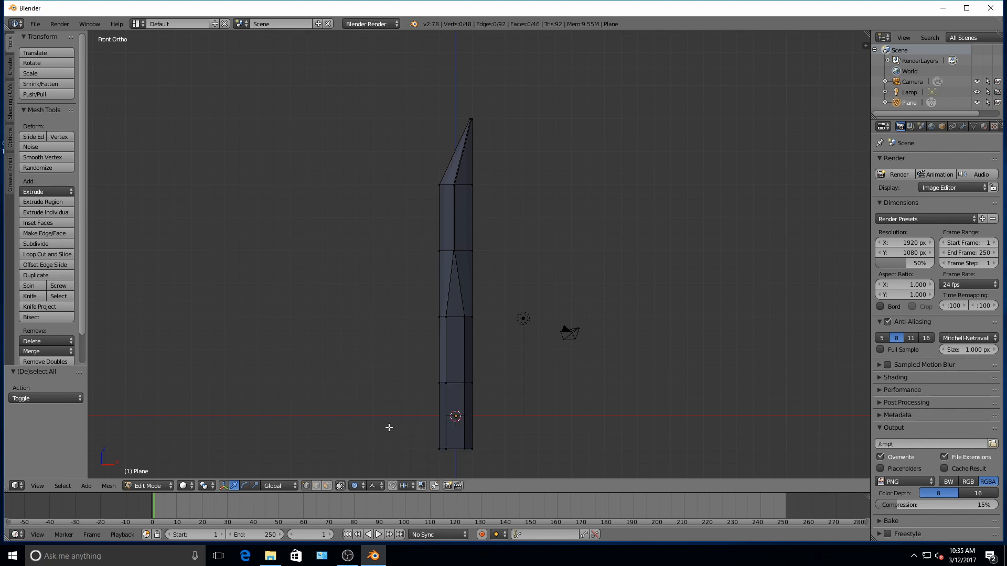
Box-select the four vertices at the blade's tip
scroll(481, 167, "up", 3)
middle_click_drag(471, 151, 478, 328, "shift")
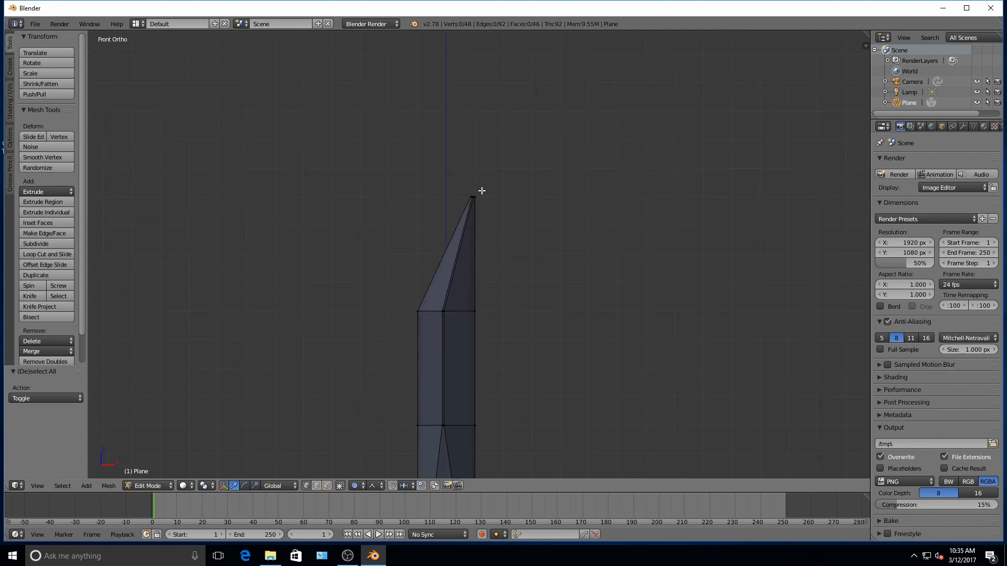
key("b")
left_click_drag(505, 222, 433, 167)
scroll(475, 207, "up", 2)
scroll(474, 210, "down", 5)
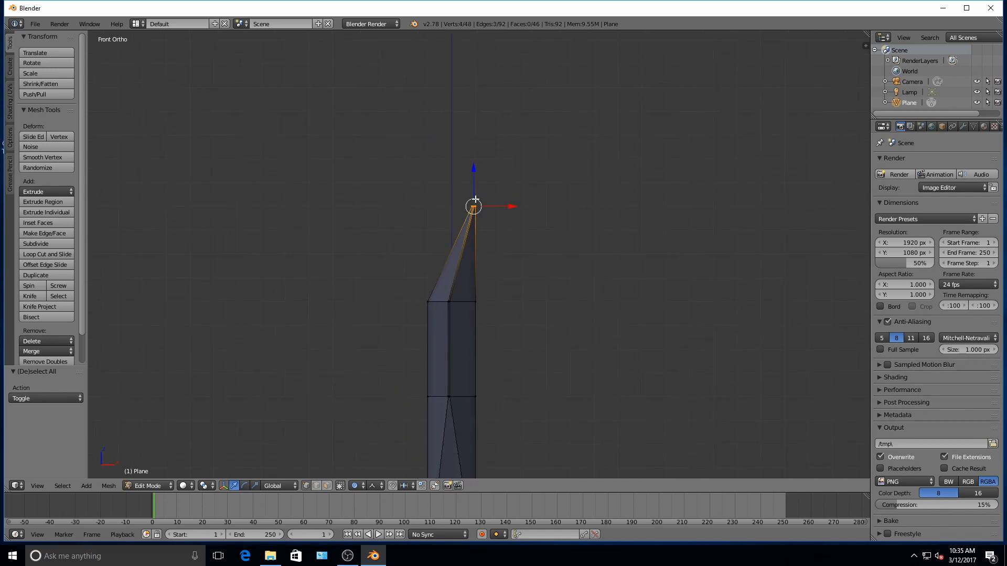
Bend and lengthen the blade by moving the tip about 0.984 along X and 3.968 along Z with a proportional size of about 17.45
key("g")
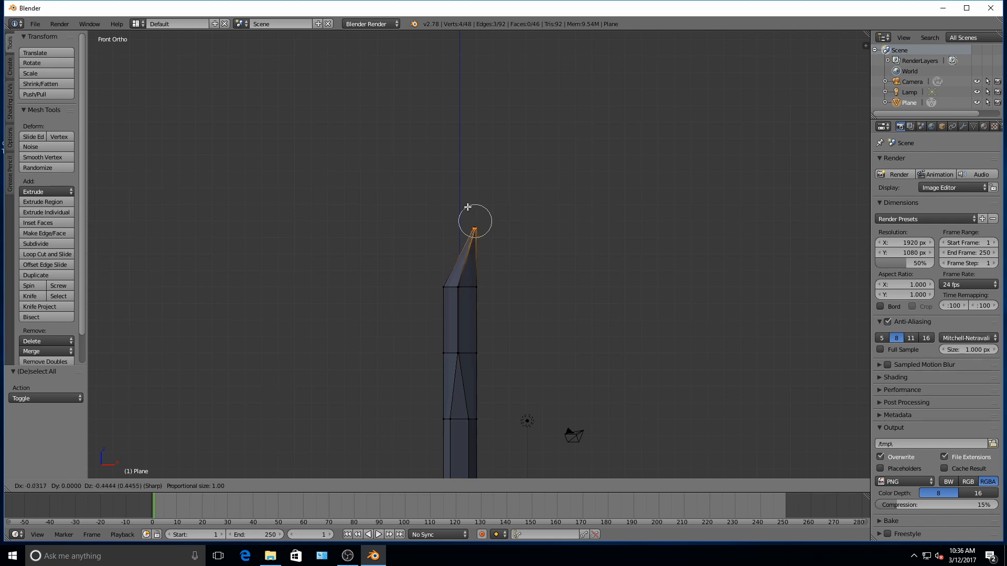
scroll(468, 208, "down", 20)
scroll(469, 210, "down", 3)
scroll(471, 229, "down", 3)
scroll(469, 221, "down", 2)
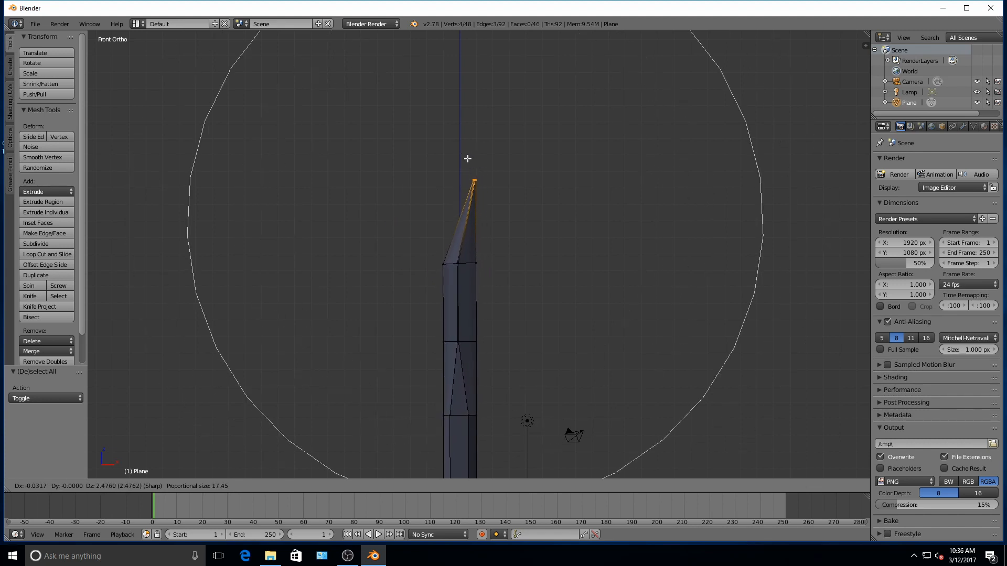
left_click(484, 135)
scroll(455, 258, "up", 1)
scroll(457, 264, "down", 3)
scroll(459, 291, "up", 3)
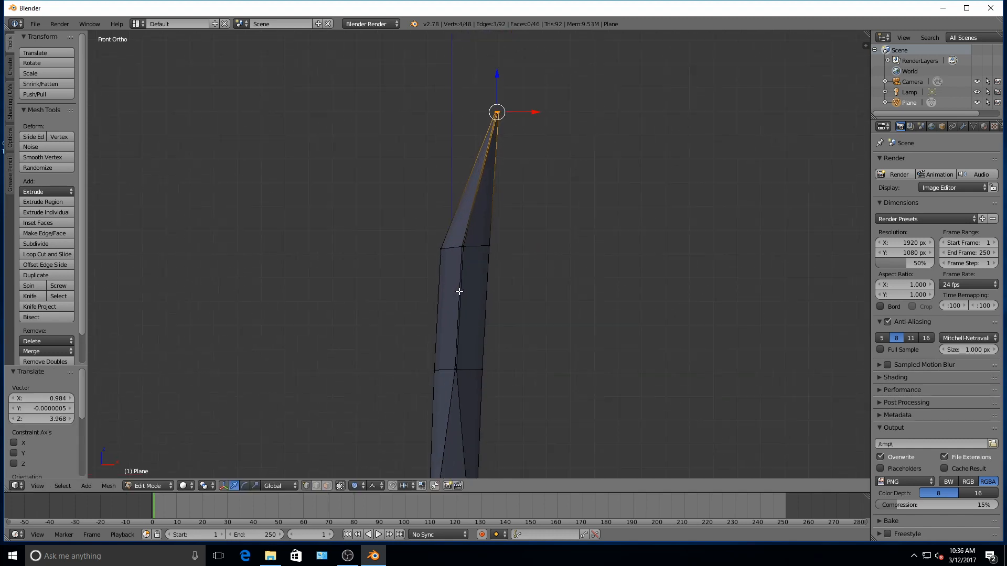
Deselect everything and apply smooth shading to the blade in Object Mode
scroll(465, 335, "down", 3)
middle_click_drag(466, 340, 451, 268, "shift")
scroll(449, 266, "up", 2)
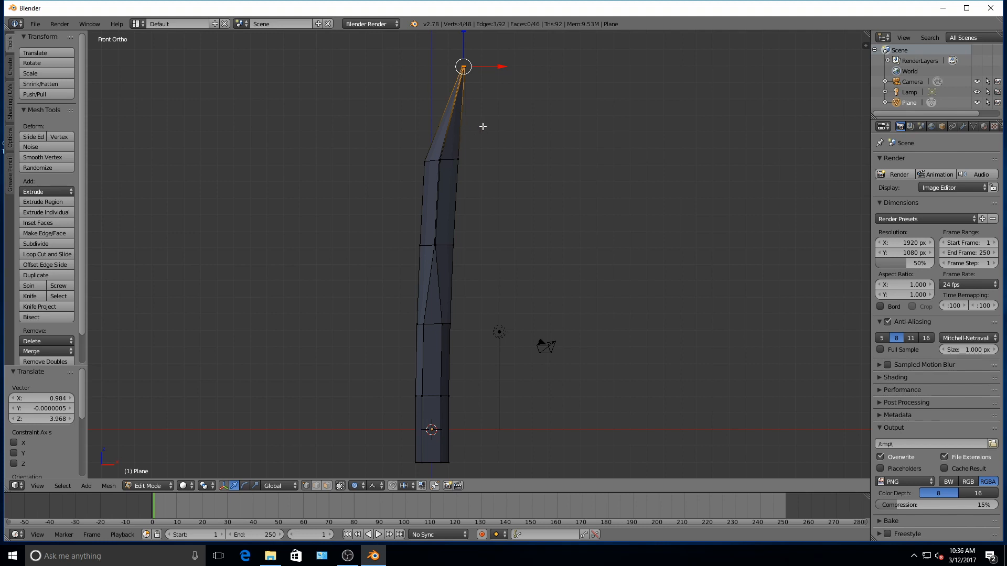
key("a")
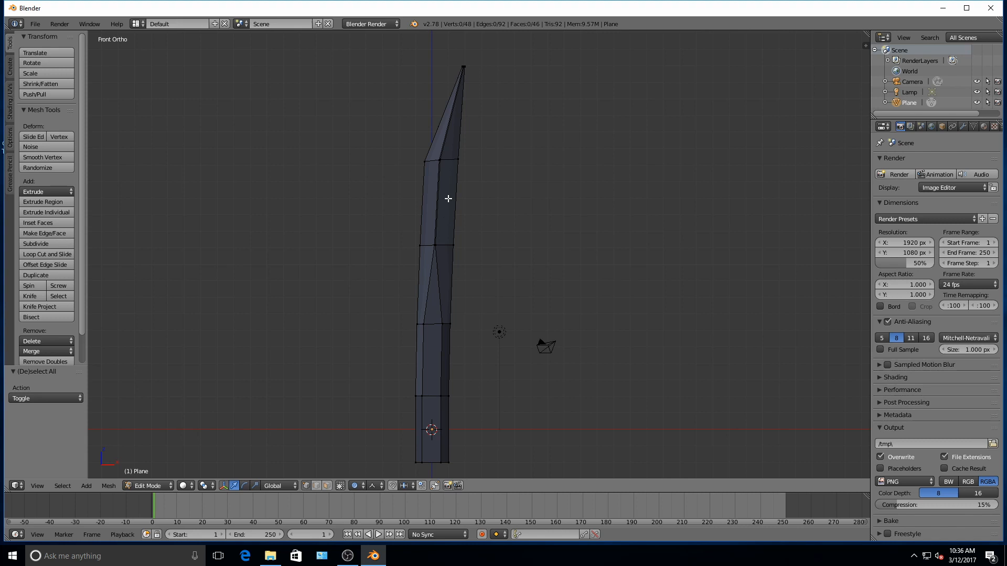
key("Tab")
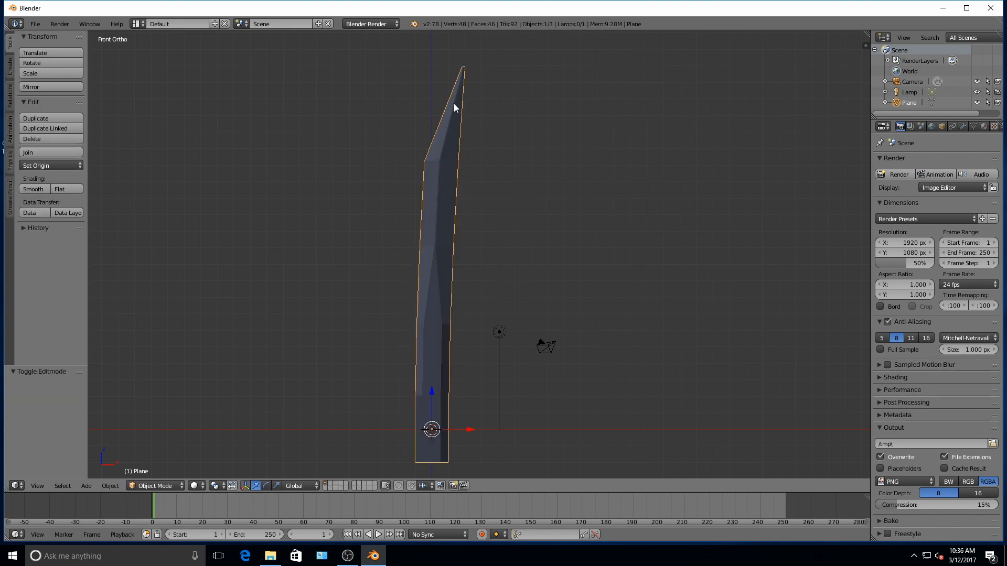
left_click(32, 189)
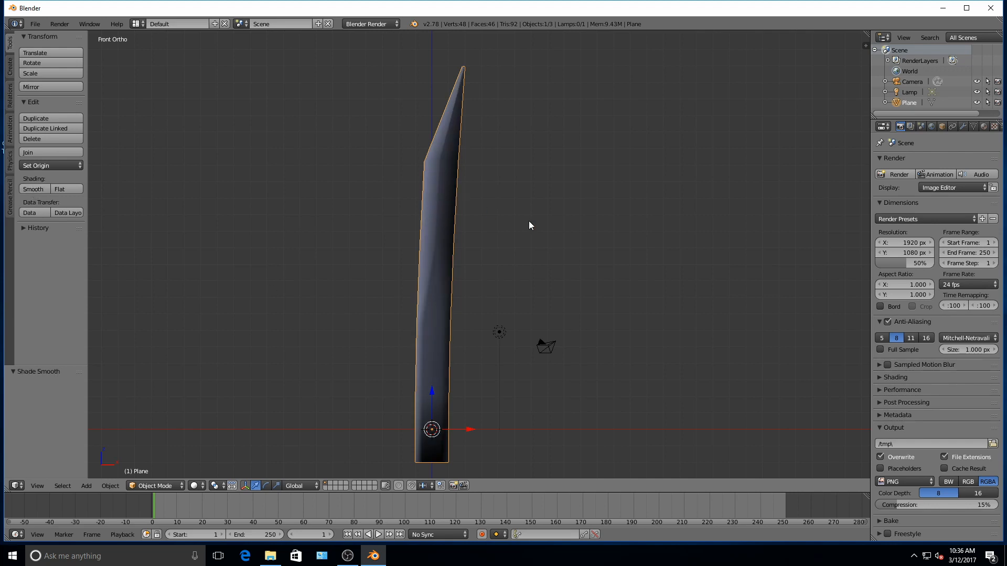
Return to Edit Mode, add a Subdivision Surface modifier to the blade and set its view subdivisions to 3
key("Tab")
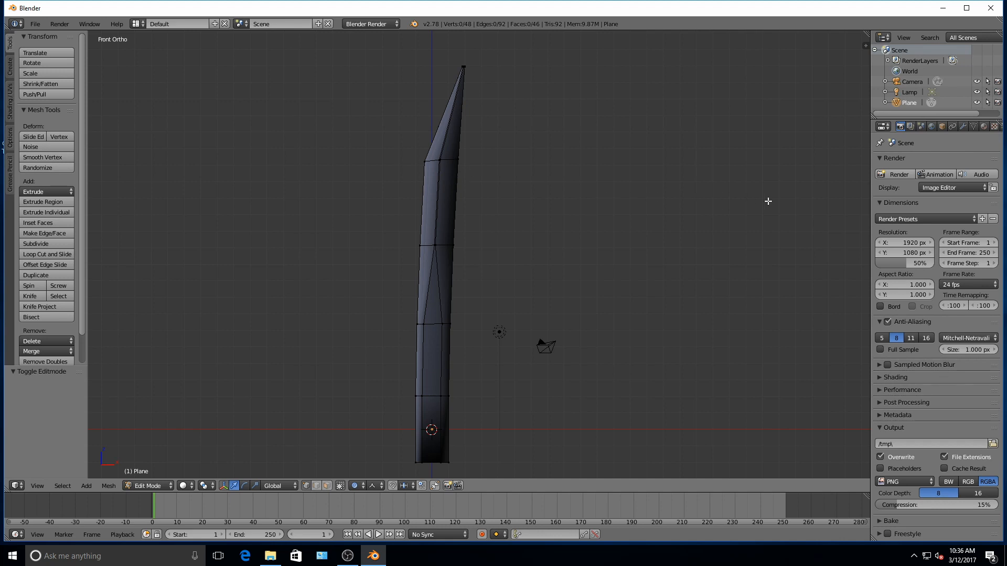
left_click(963, 127)
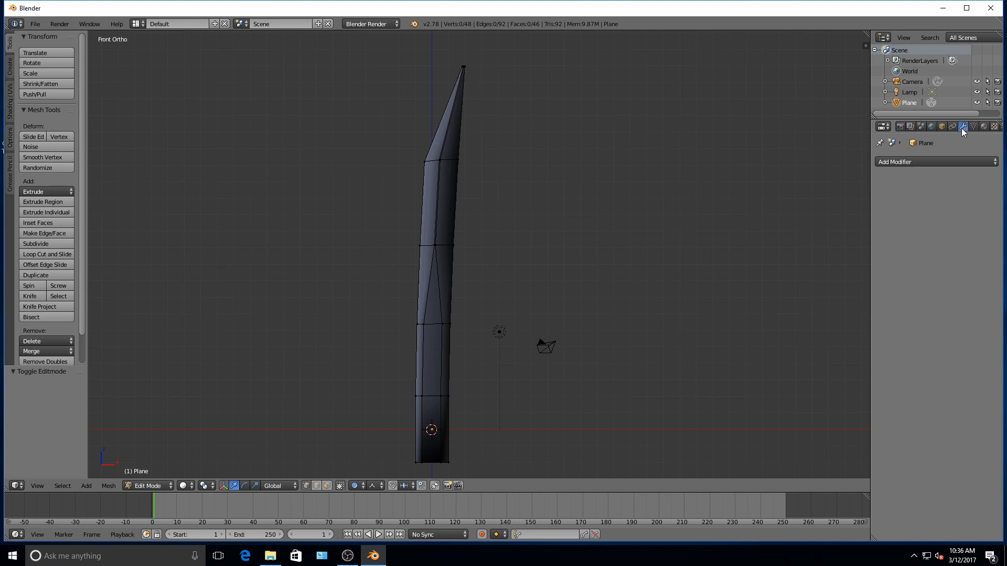
left_click(915, 163)
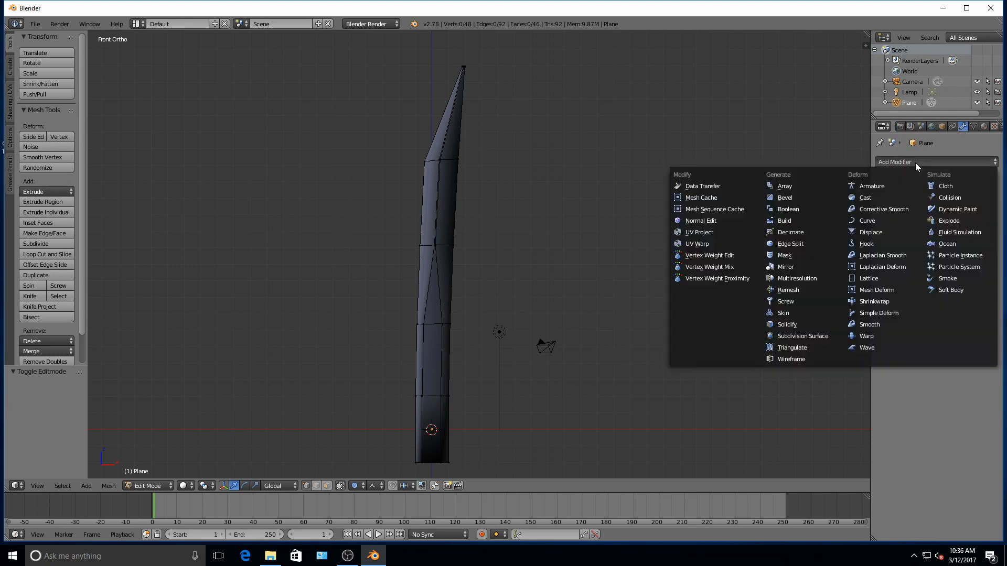
left_click(810, 335)
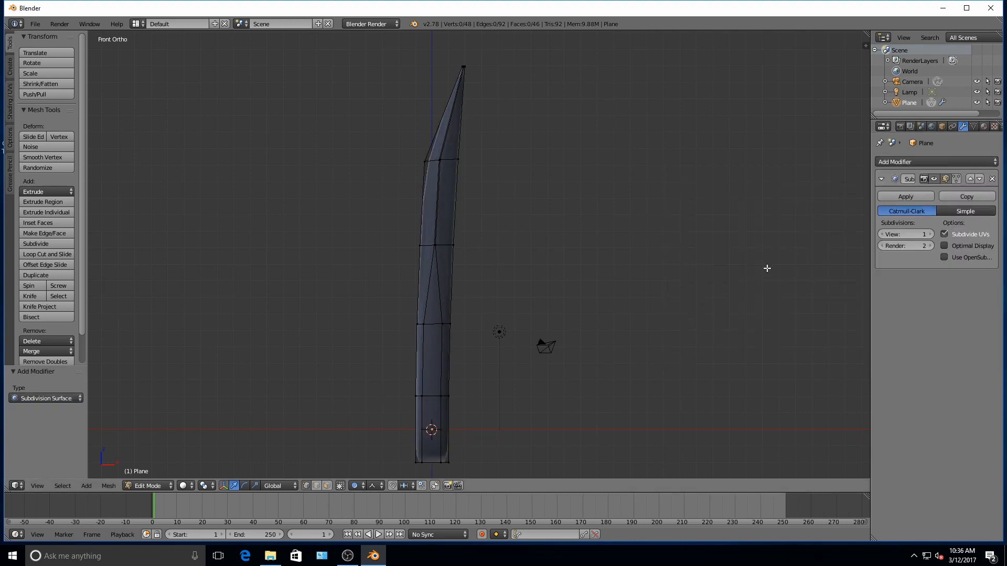
left_click(929, 234)
left_click(929, 234)
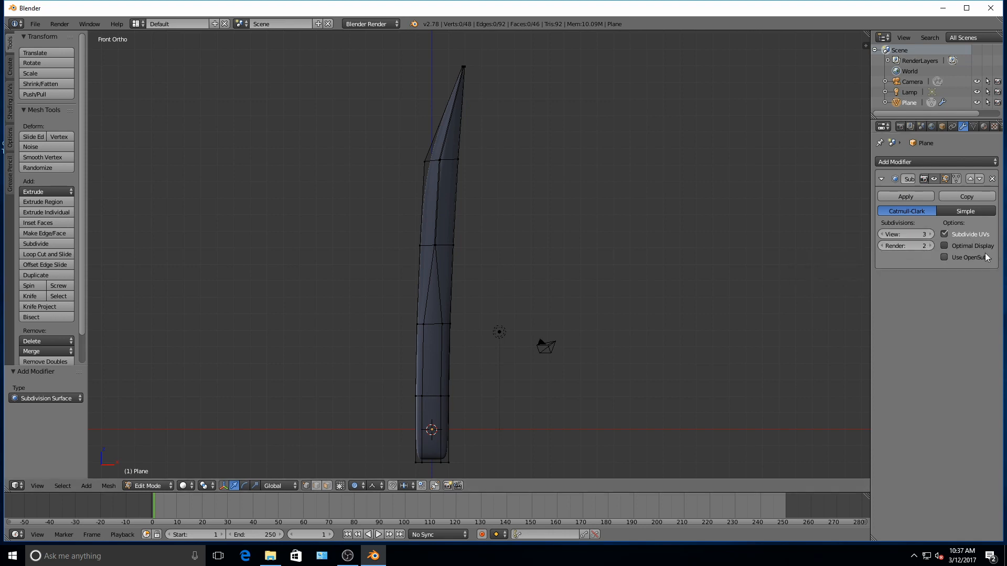
Examine the smoothed blade from base to tip, first with its edit cage and then in Object Mode
scroll(434, 268, "up", 3)
scroll(434, 266, "down", 3)
middle_click_drag(442, 288, 485, 184, "shift")
scroll(477, 270, "up", 4)
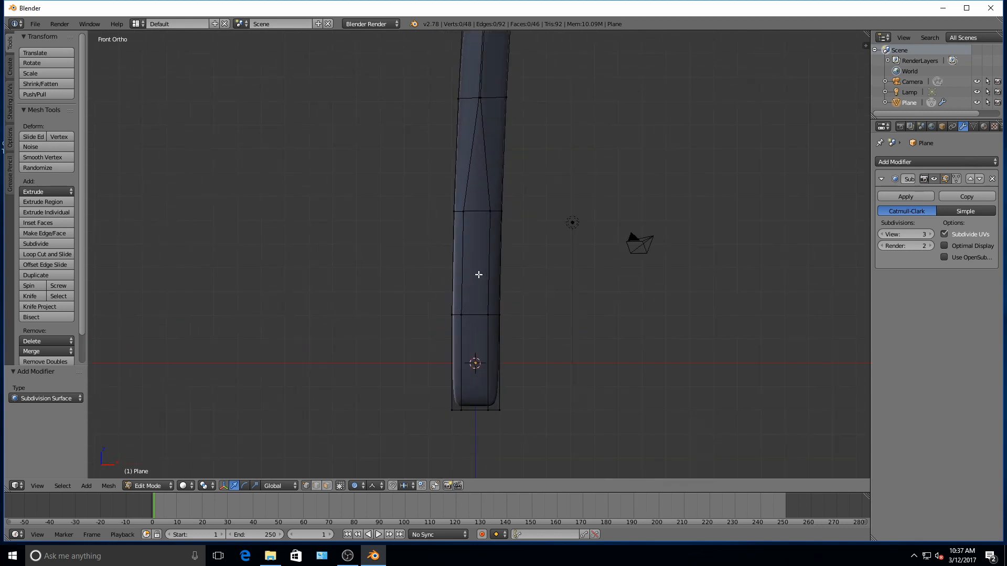
scroll(481, 288, "down", 1)
scroll(482, 288, "up", 4)
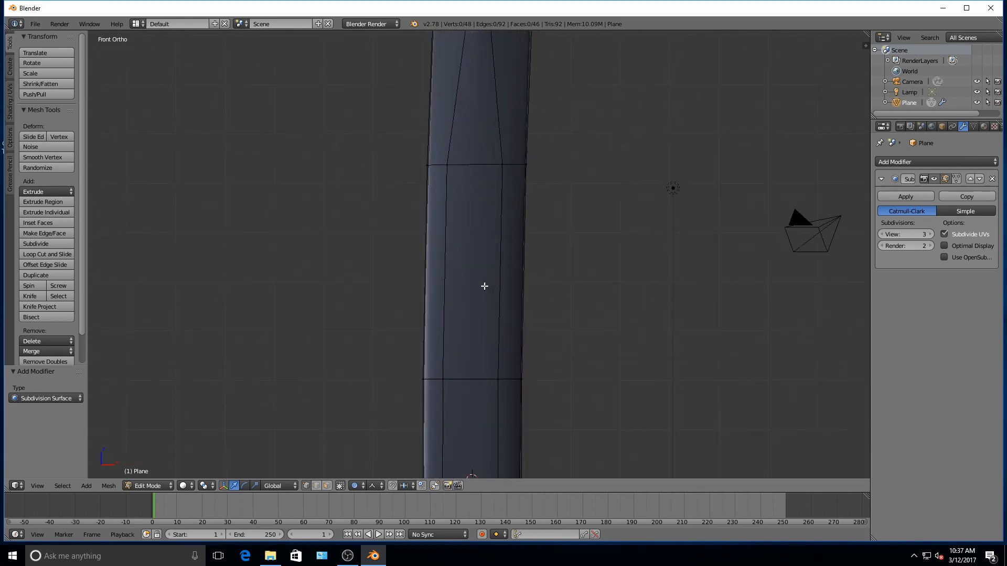
scroll(482, 288, "down", 4)
middle_click_drag(483, 326, 483, 368, "shift")
scroll(492, 266, "down", 4)
middle_click_drag(497, 177, 456, 211, "shift")
key("Tab")
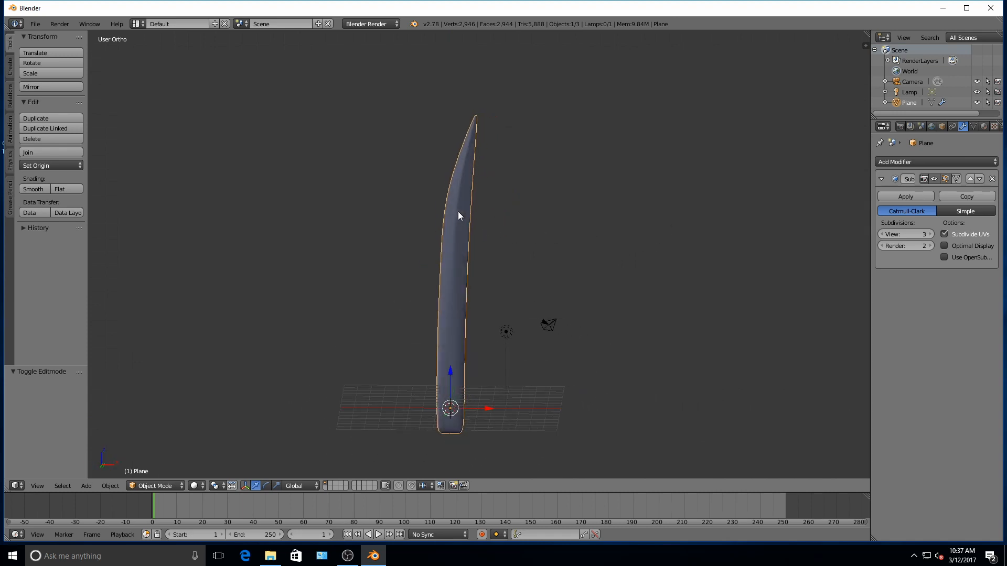
Go back to editing the blade's mesh, seen from the front in perspective
key("Tab")
key("KP_1")
key("KP_5")
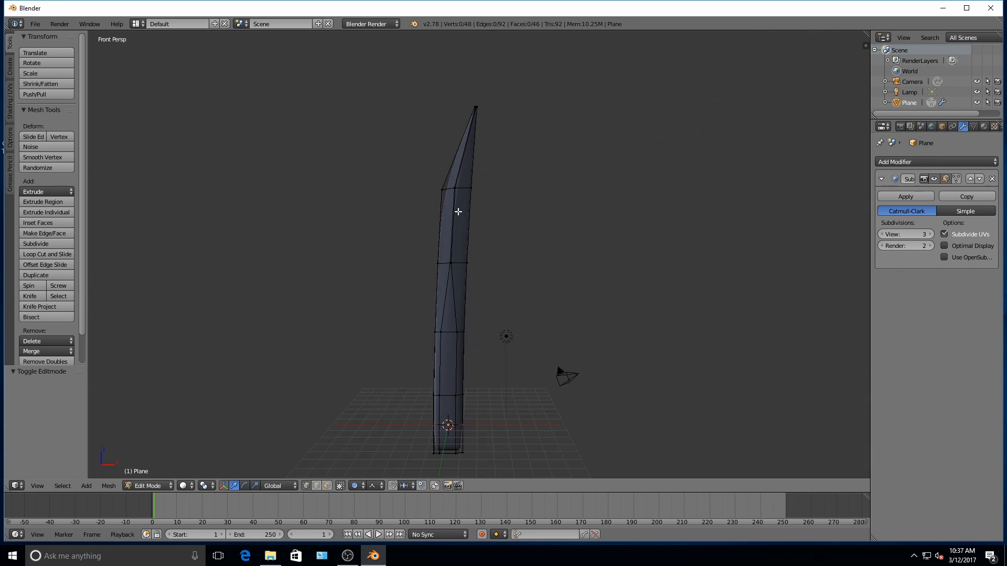
Add two lengthwise loop cuts to the blade's right-hand face strip, slid tight against the central ridge and the outer right edge
scroll(459, 211, "up", 2)
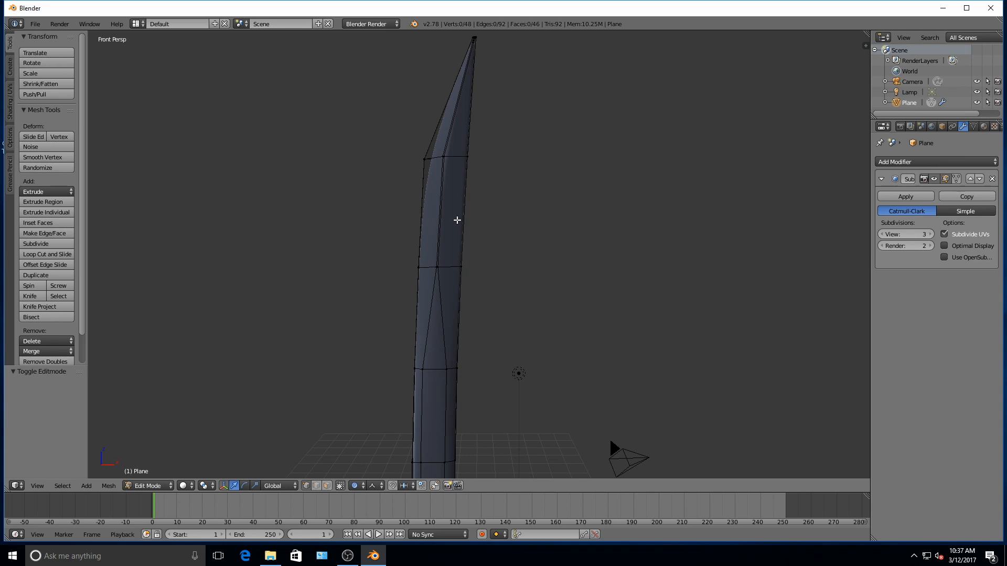
key("ctrl+r")
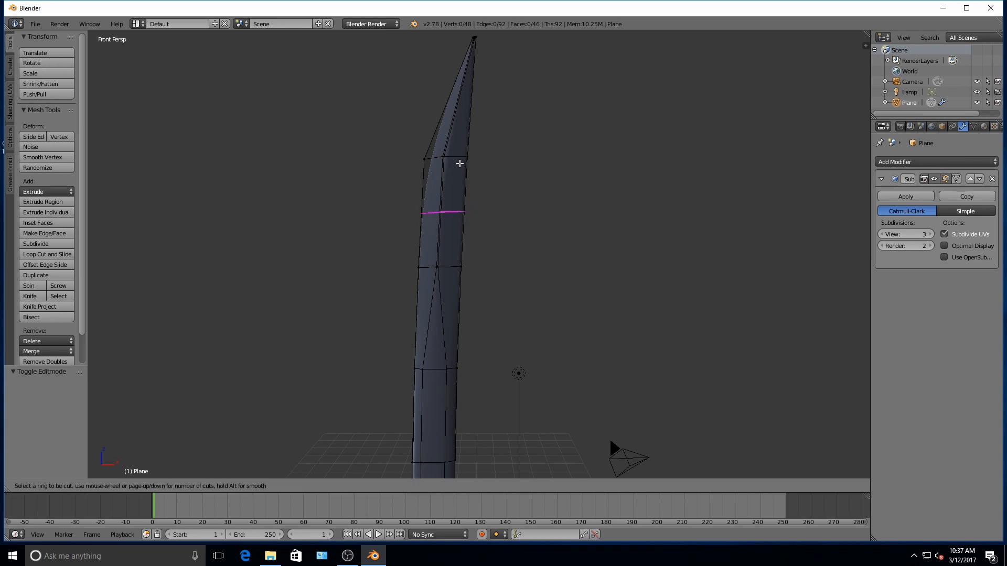
left_click(456, 162)
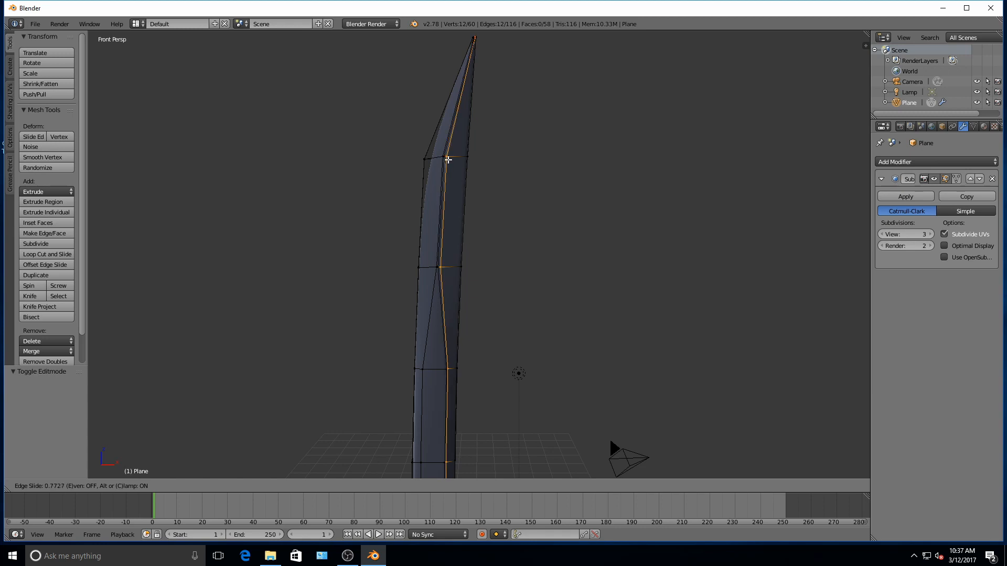
left_click(437, 160)
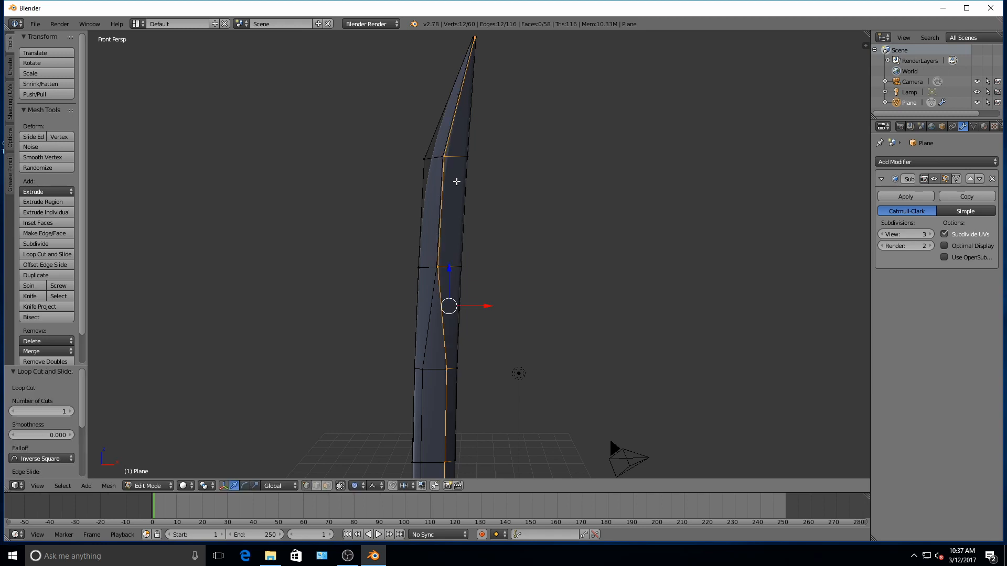
key("ctrl+r")
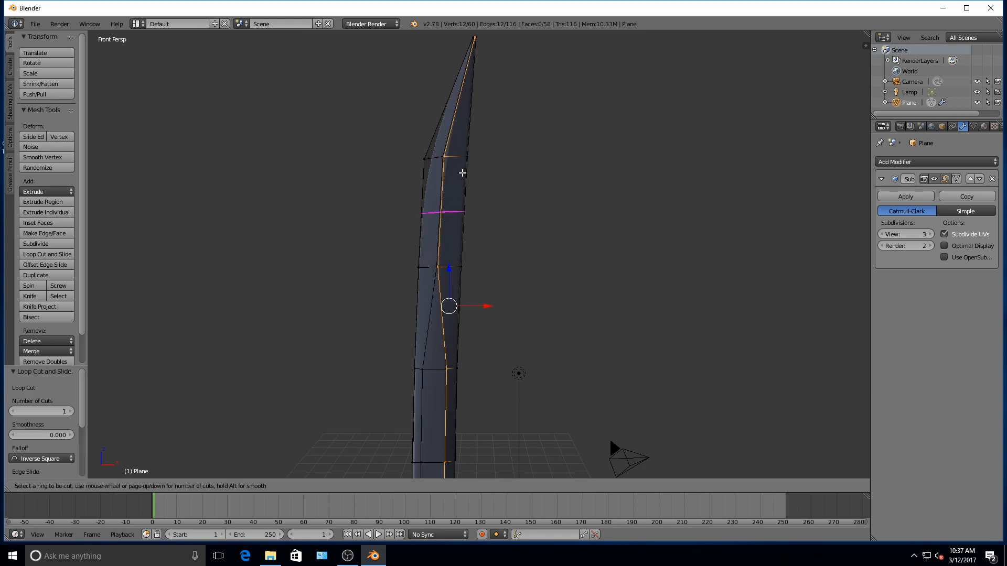
left_click(461, 158)
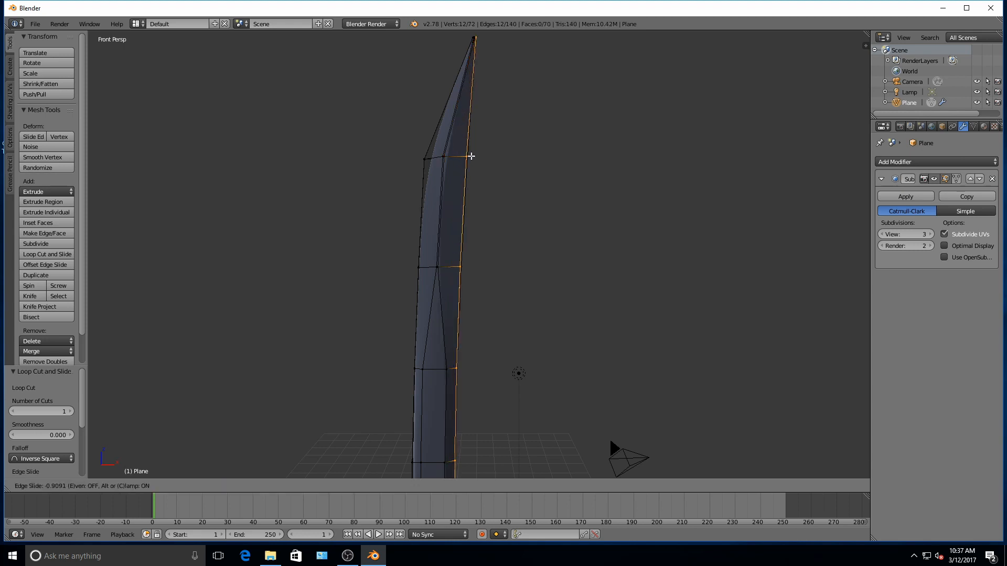
left_click(477, 156)
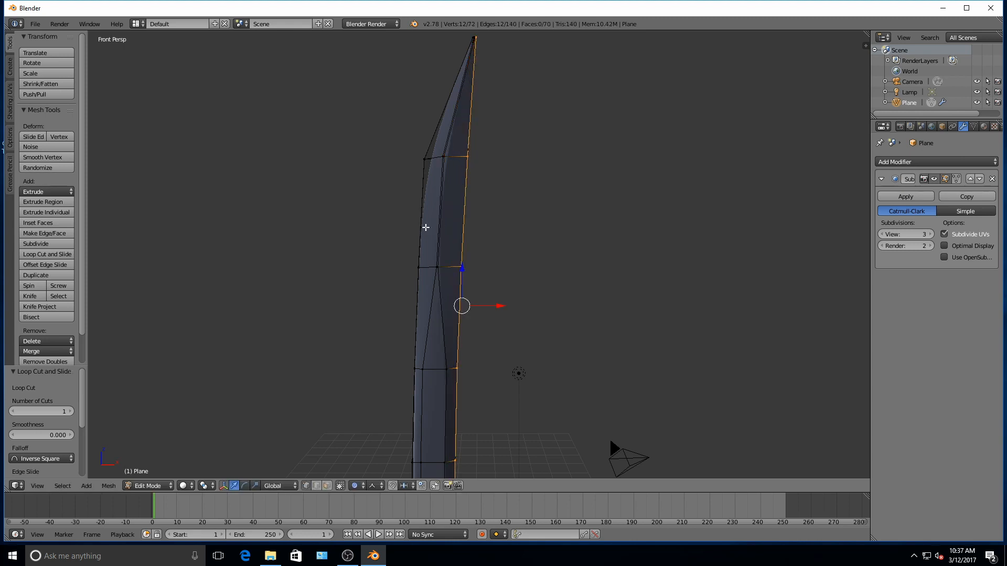
Add two lengthwise loop cuts to the blade's left-hand face strip, slid tight against the outer left edge and the central ridge
key("ctrl+r")
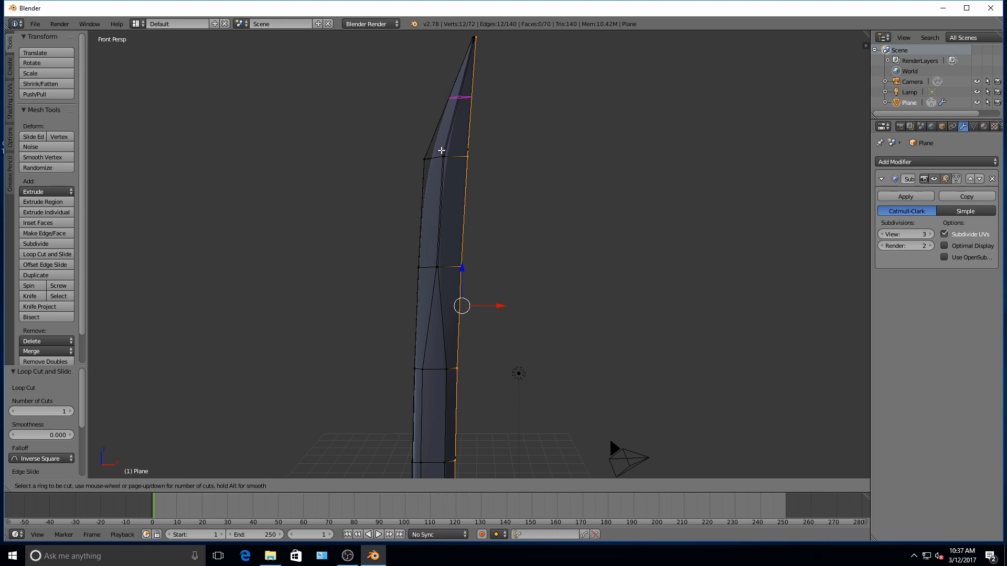
left_click(440, 158)
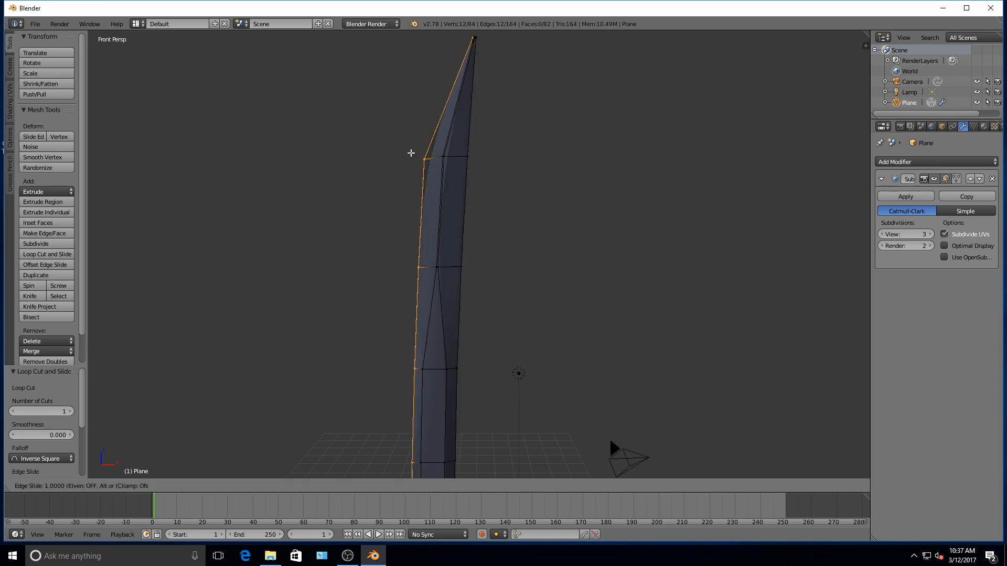
left_click(410, 152)
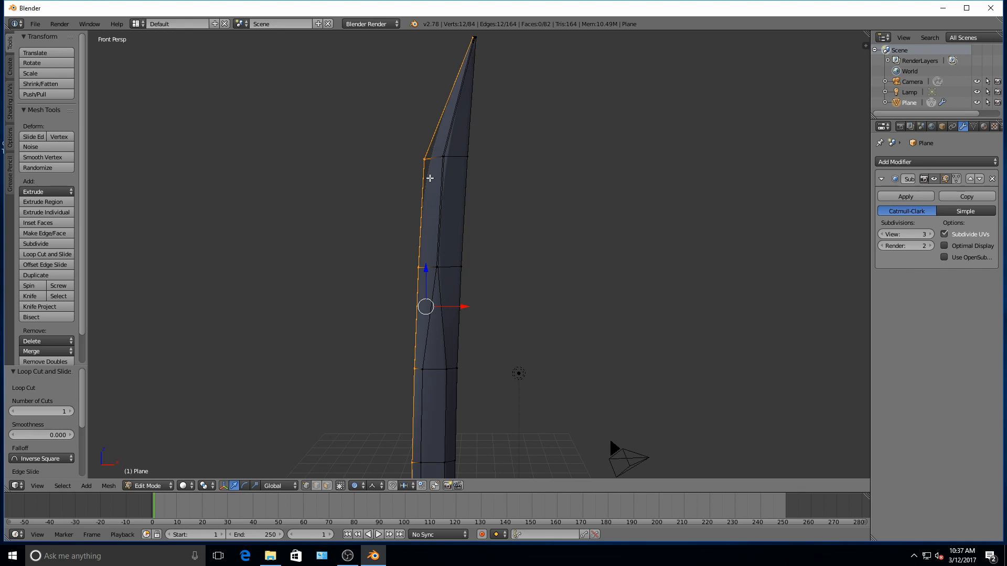
key("ctrl+r")
left_click(434, 162)
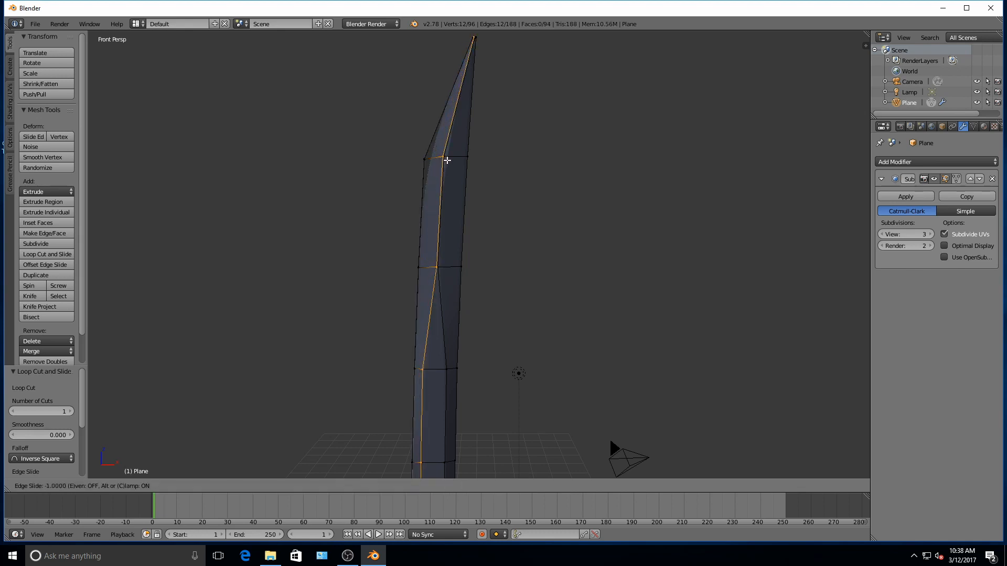
left_click(447, 160)
In orthographic front view, add a horizontal loop cut around the blade's lowest section and slide it down tight against the base
middle_click_drag(414, 362, 476, 90, "shift")
scroll(505, 322, "up", 7)
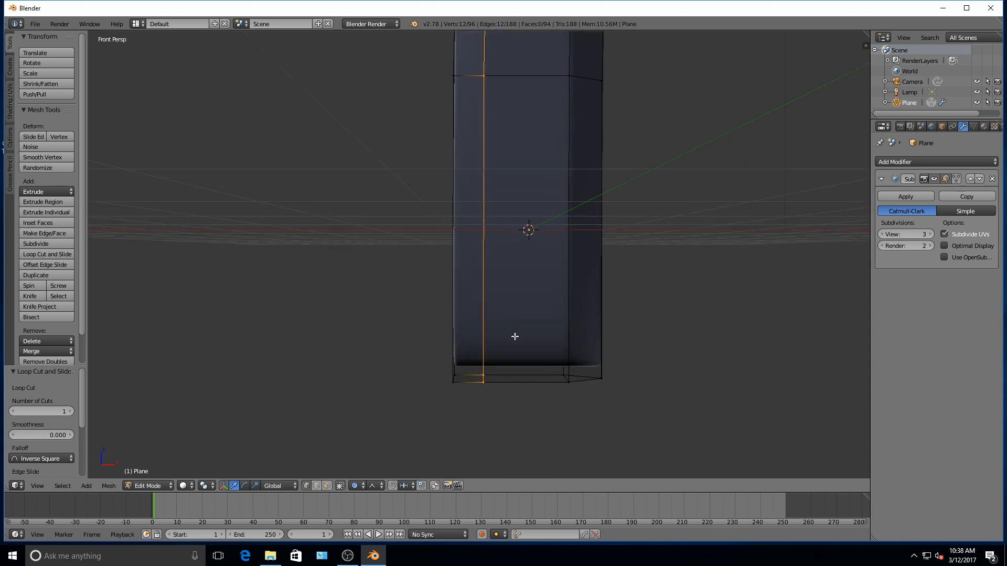
key("KP_5")
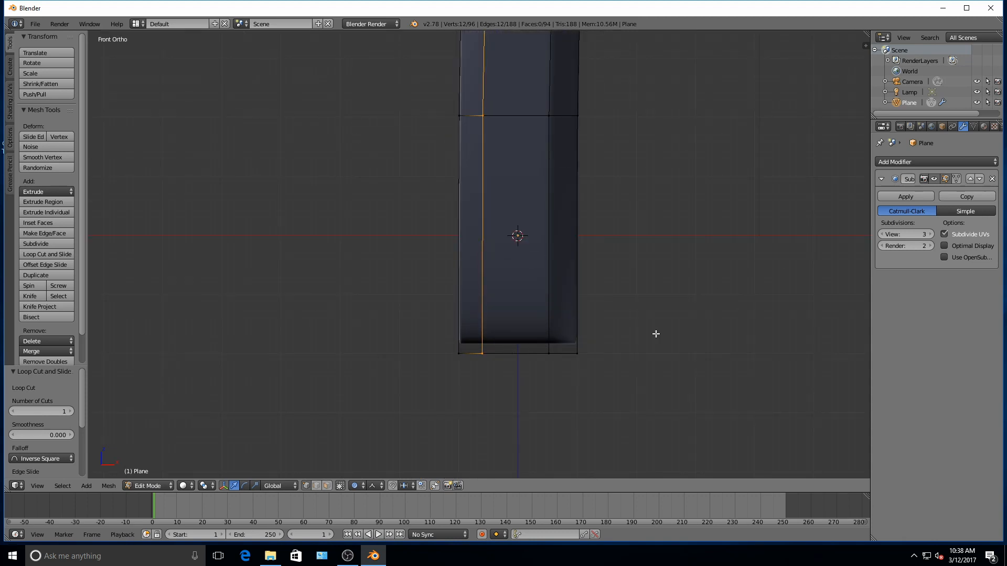
key("ctrl+r")
left_click(532, 309)
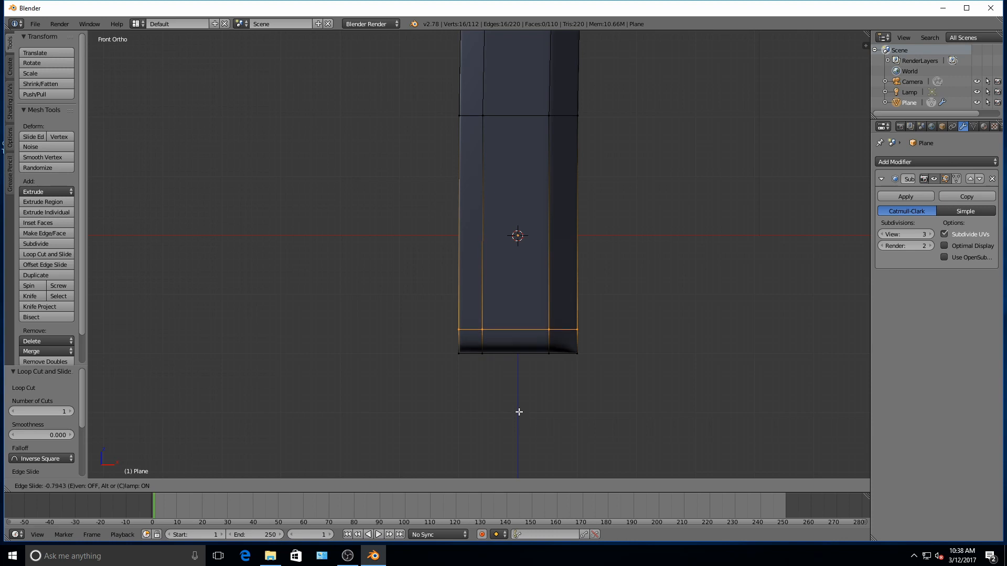
left_click(517, 445)
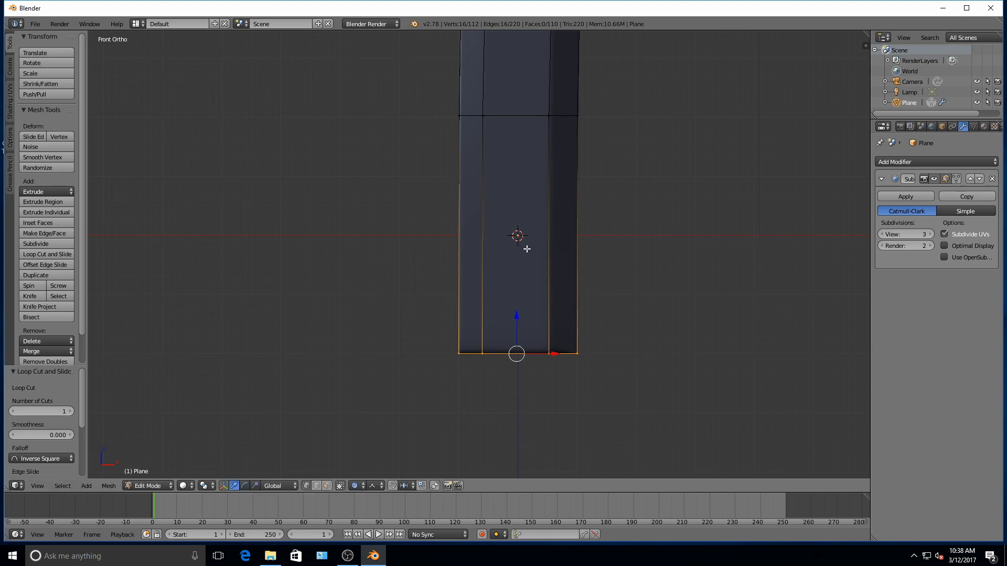
Return to Object Mode with nothing selected and examine the blade's sharpened edges and ridge from several angles
scroll(523, 234, "down", 4)
middle_click_drag(497, 185, 427, 434, "shift")
scroll(433, 361, "down", 4)
scroll(453, 322, "up", 1)
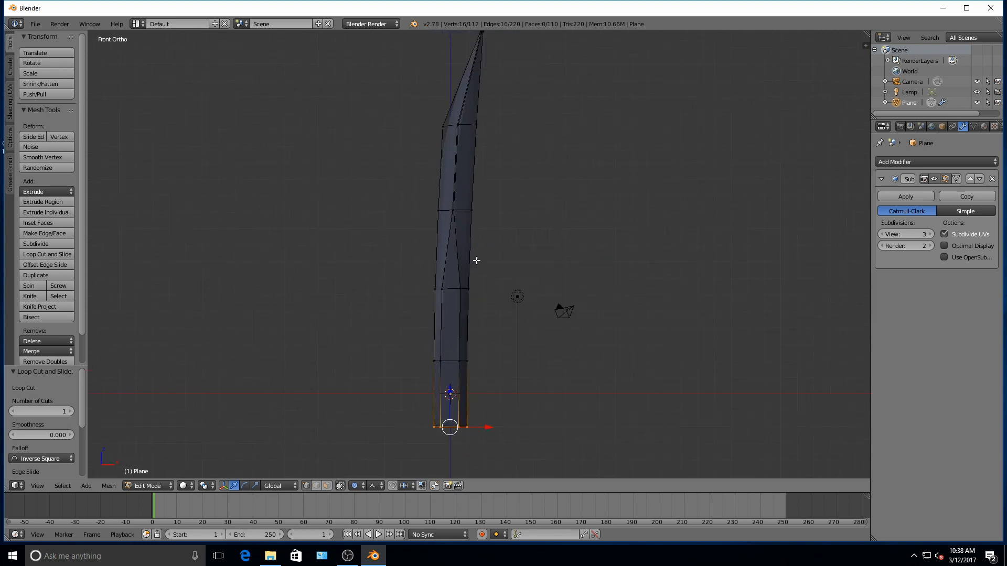
key("Tab")
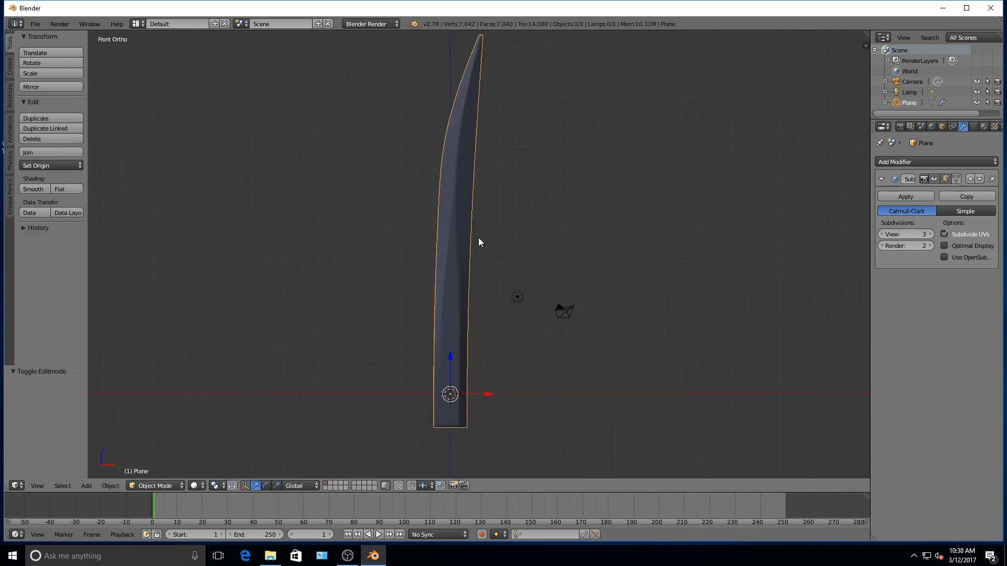
middle_click_drag(473, 250, 460, 219)
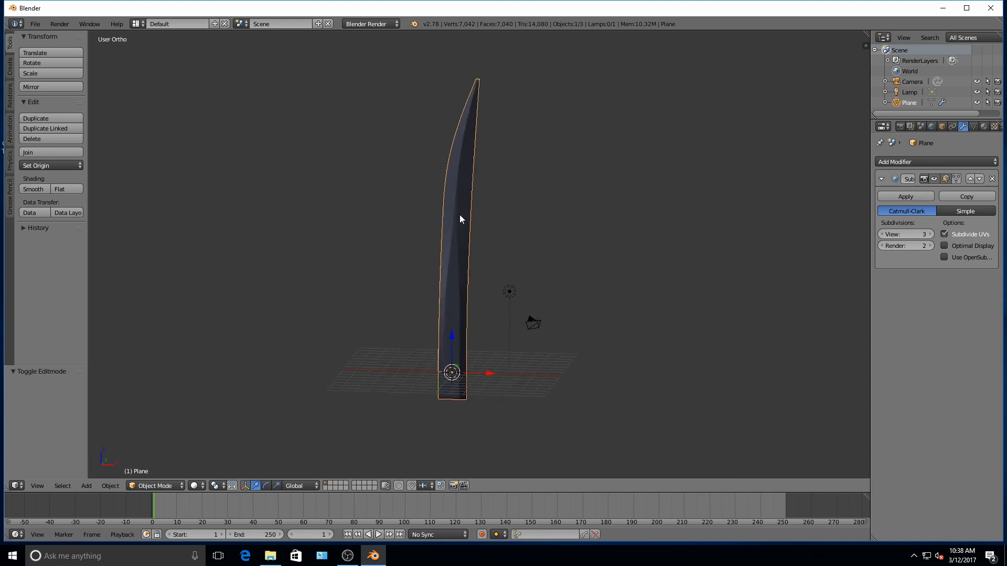
key("Tab")
key("Tab")
key("a")
scroll(457, 200, "up", 4)
middle_click_drag(457, 200, 251, 228)
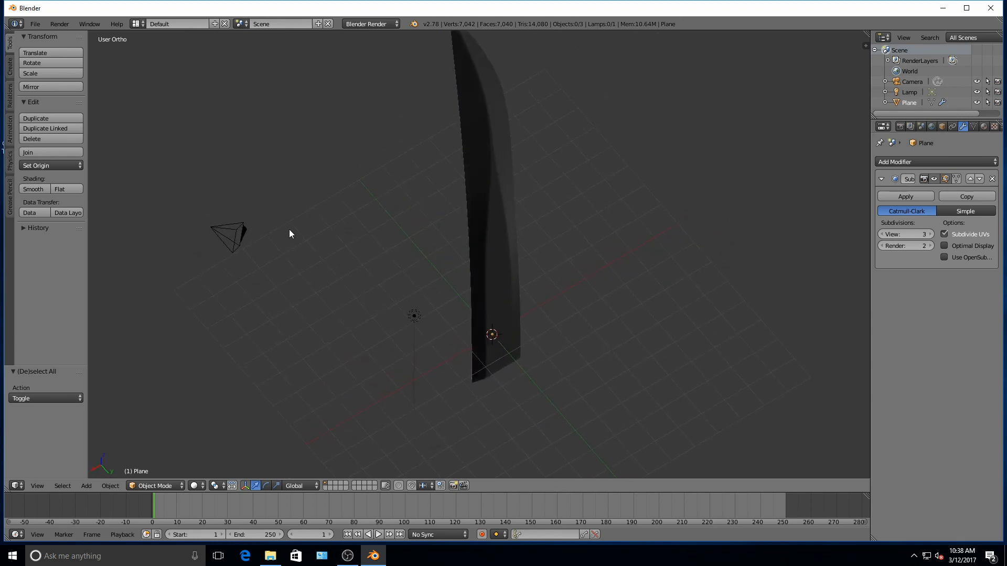
scroll(526, 228, "up", 6)
scroll(525, 218, "down", 2)
middle_click_drag(507, 163, 481, 397)
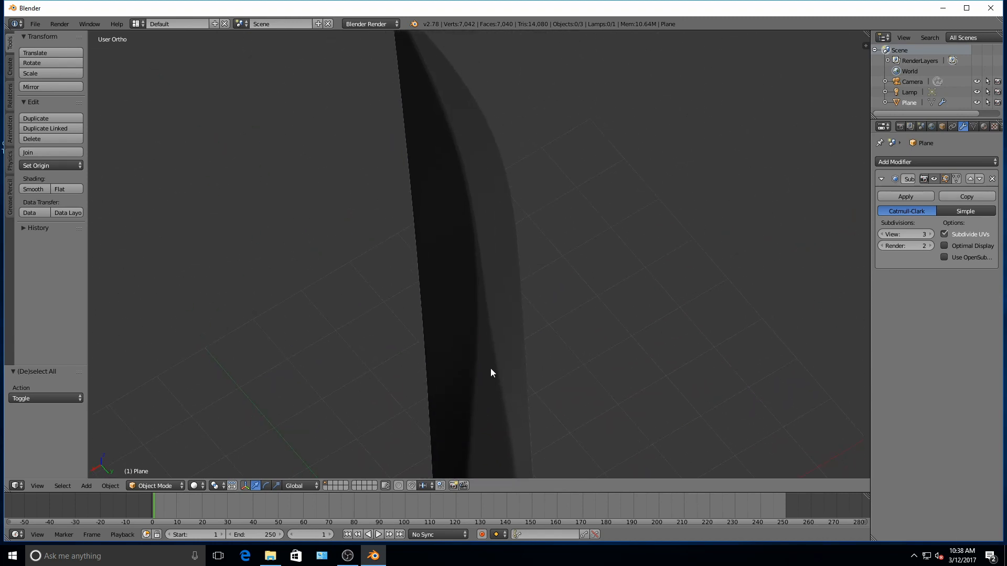